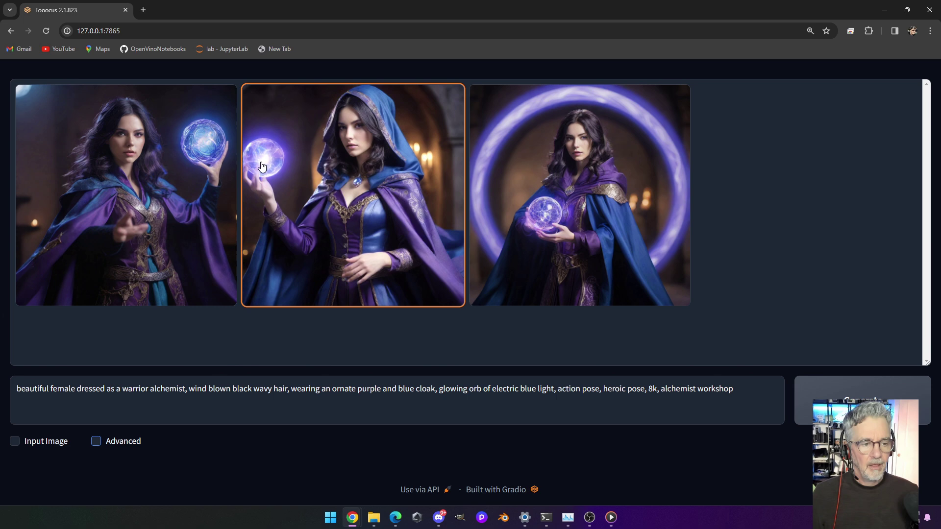
Step: Step through the three alchemist renders full screen, then select the whole prompt text
{"action": "left_click", "coordinate": [183, 172]}
{"action": "left_click", "coordinate": [480, 200]}
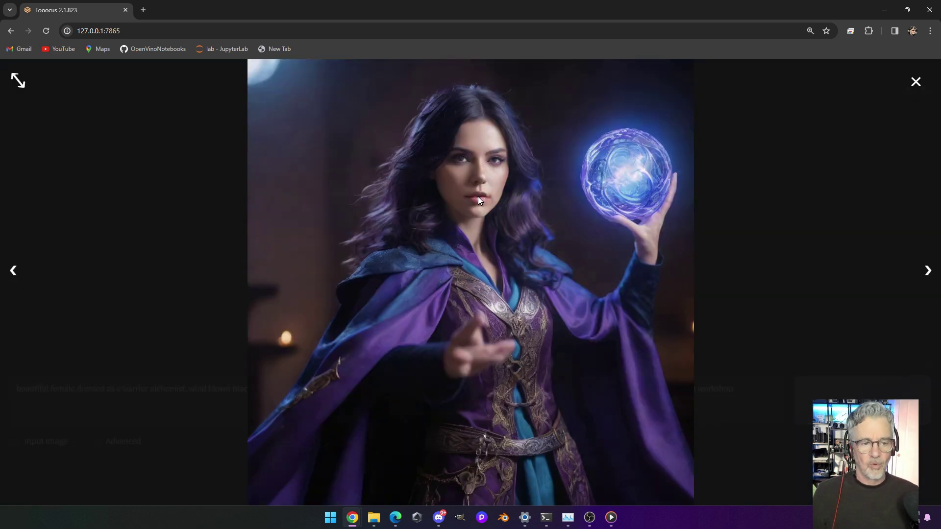
{"action": "left_click", "coordinate": [923, 271]}
{"action": "left_click", "coordinate": [924, 271]}
{"action": "left_click", "coordinate": [914, 81]}
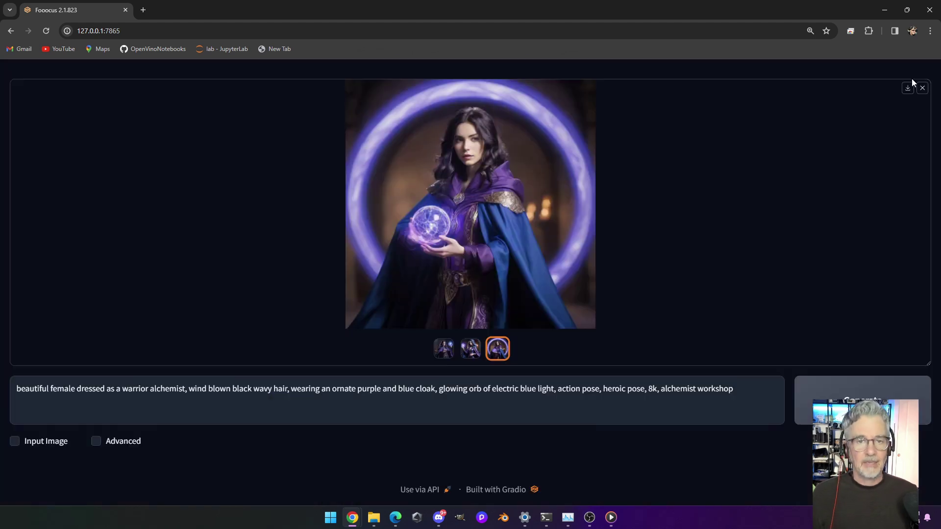
{"action": "triple_click", "coordinate": [219, 388]}
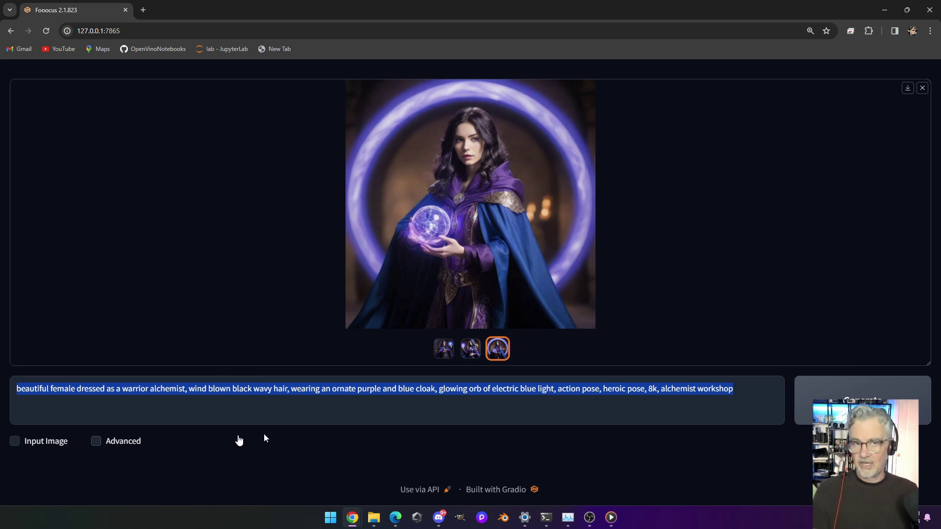
Step: Generate the orb-raising alchemist image while following its progress in the Command Prompt log
{"action": "left_click", "coordinate": [851, 400]}
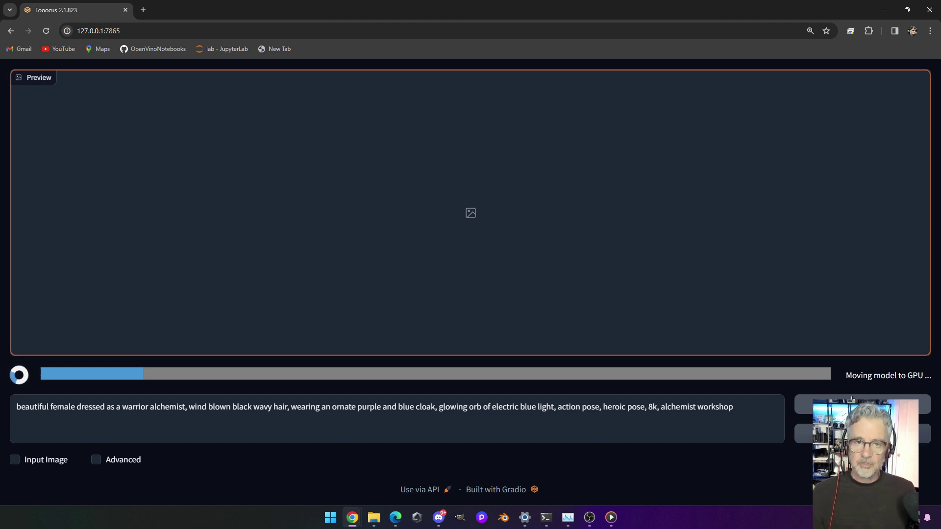
{"action": "key", "text": "alt+Tab"}
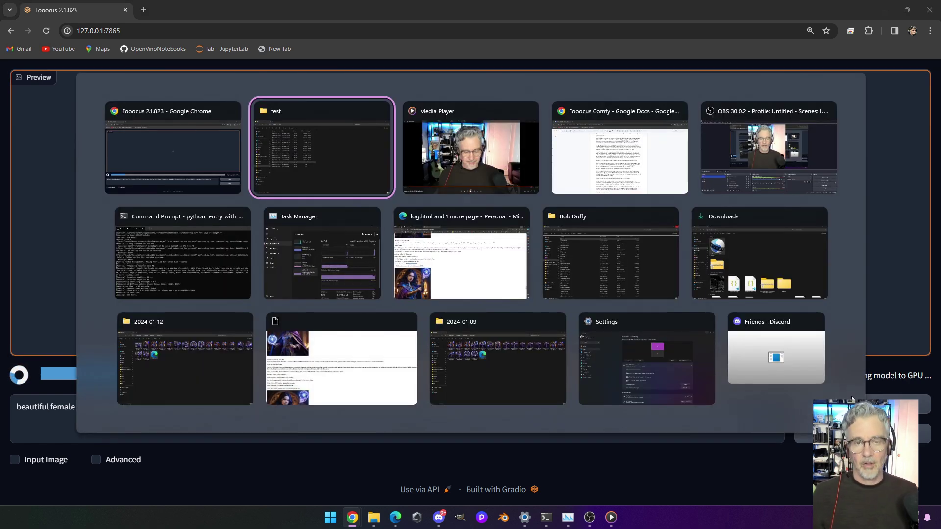
{"action": "key", "text": "alt+Tab"}
{"action": "left_click", "coordinate": [225, 272]}
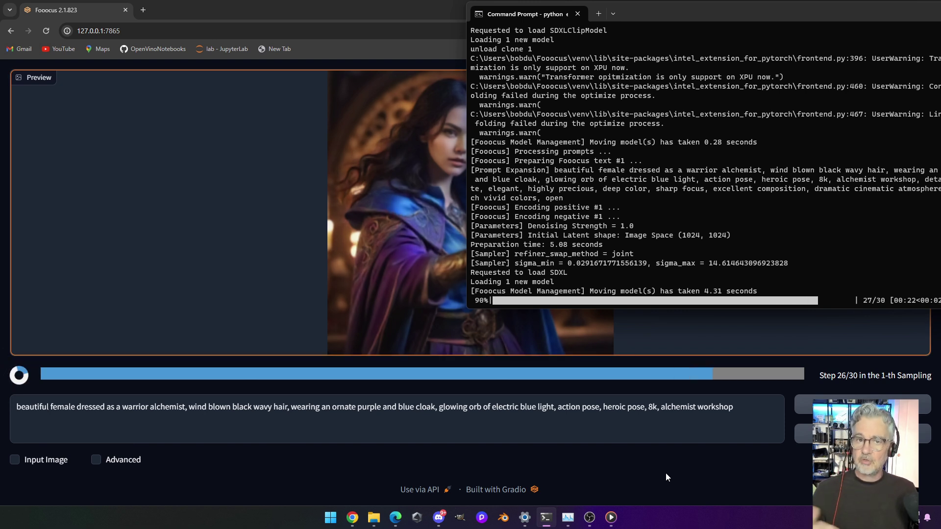
{"action": "key", "text": "alt+Tab"}
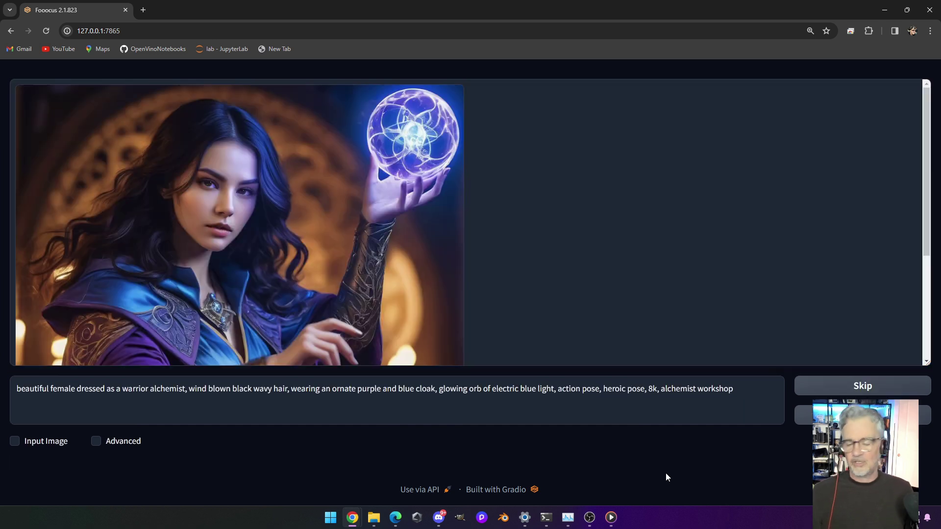
{"action": "left_click", "coordinate": [196, 209]}
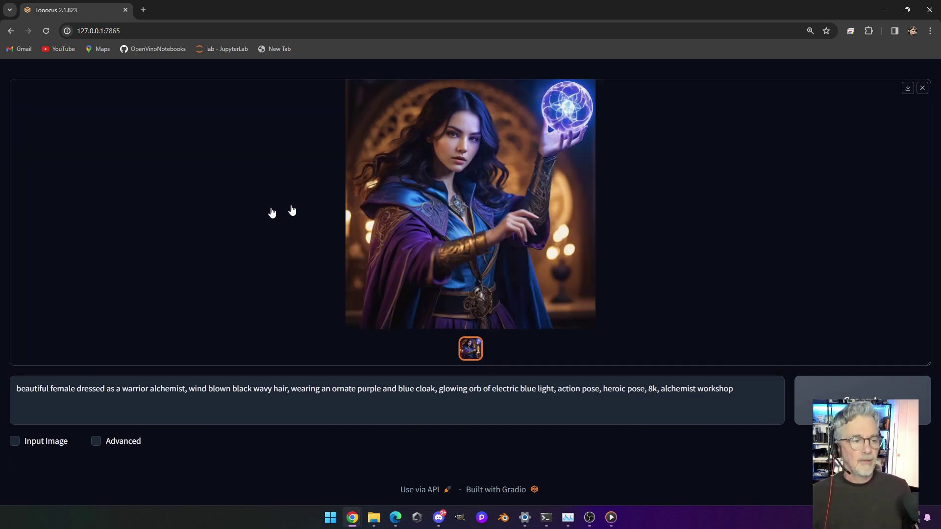
{"action": "left_click", "coordinate": [466, 220]}
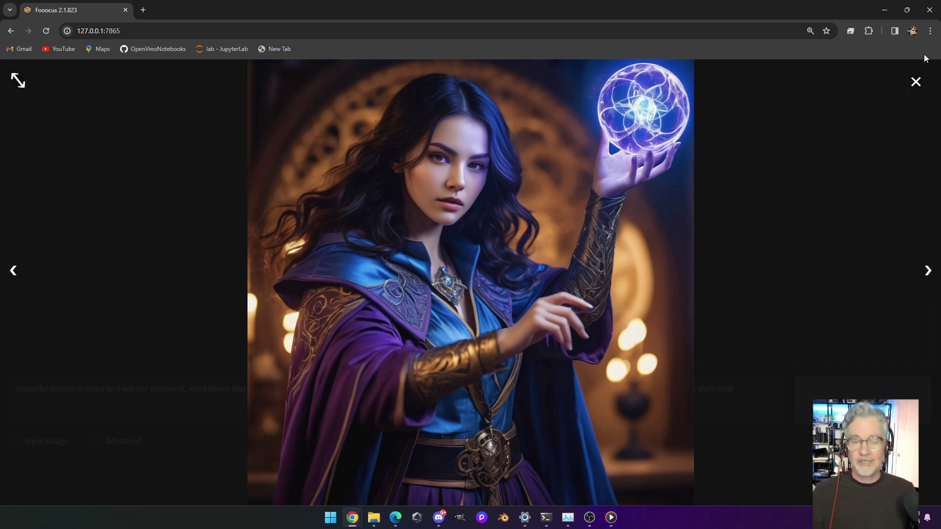
{"action": "left_click", "coordinate": [916, 83]}
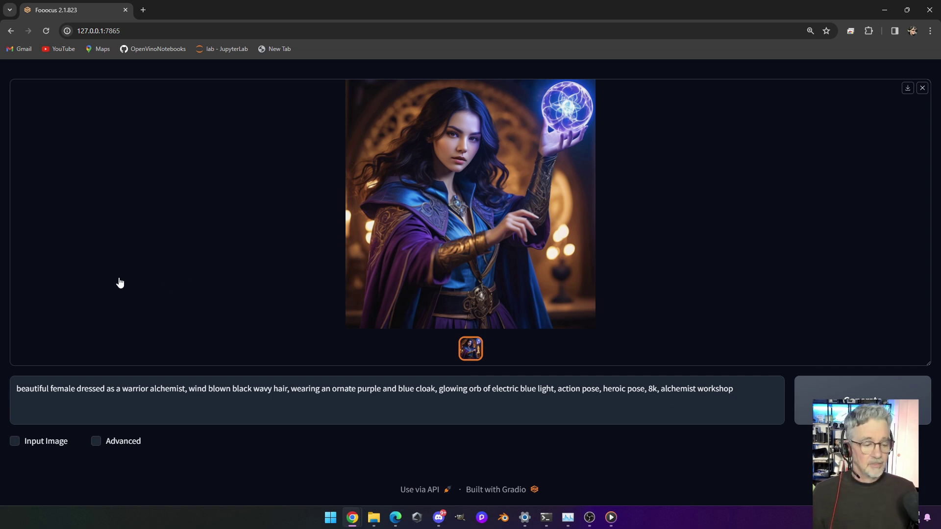
{"action": "left_click", "coordinate": [119, 444]}
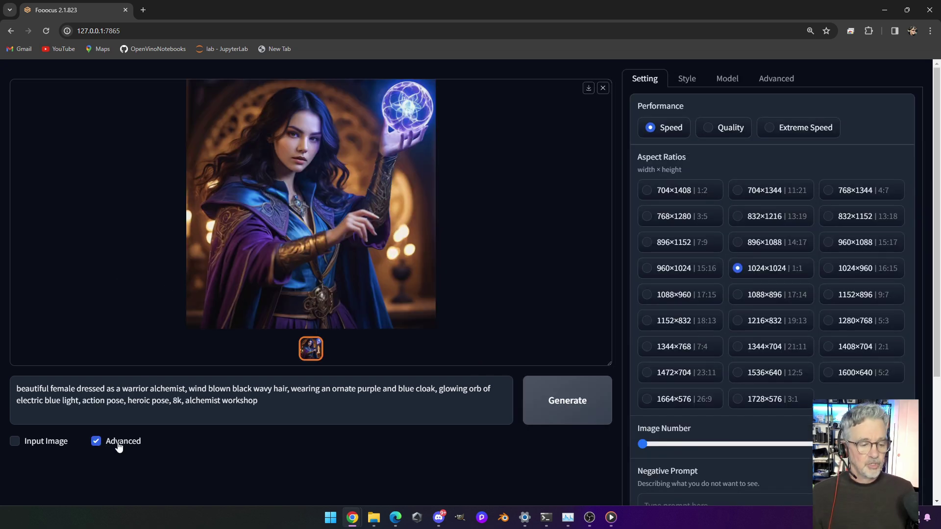
{"action": "left_click", "coordinate": [118, 445]}
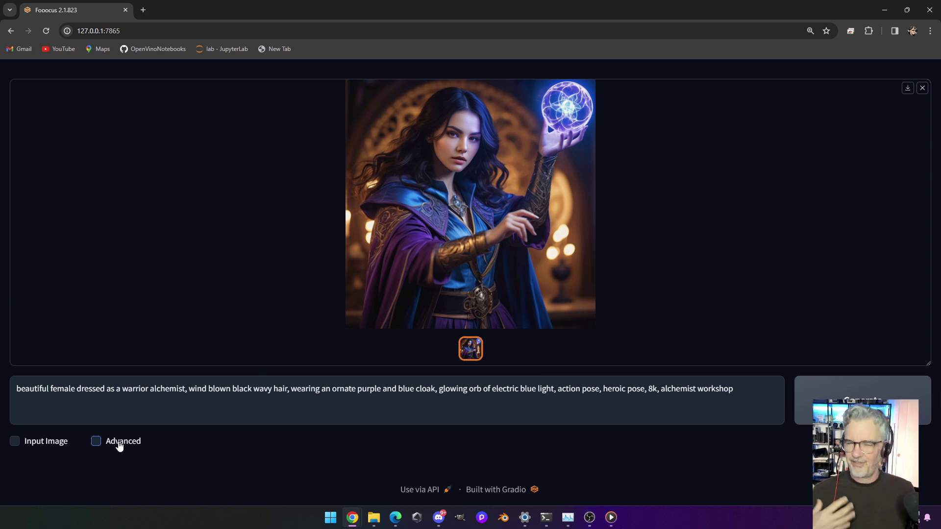
Step: Enable Input Image and replace the inpaint canvas image with the new alchemist render
{"action": "left_click", "coordinate": [55, 444]}
{"action": "scroll", "coordinate": [175, 456], "scroll_direction": "down", "scroll_amount": 6}
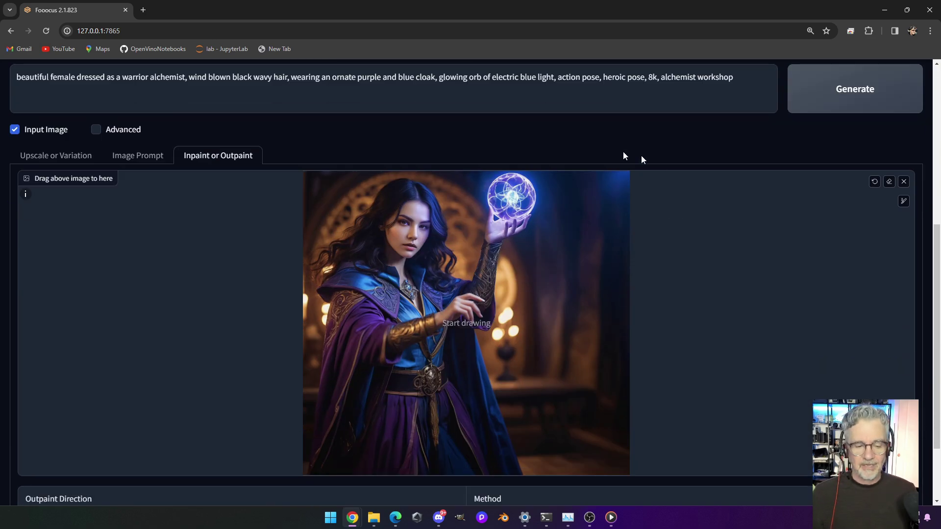
{"action": "left_click", "coordinate": [903, 182]}
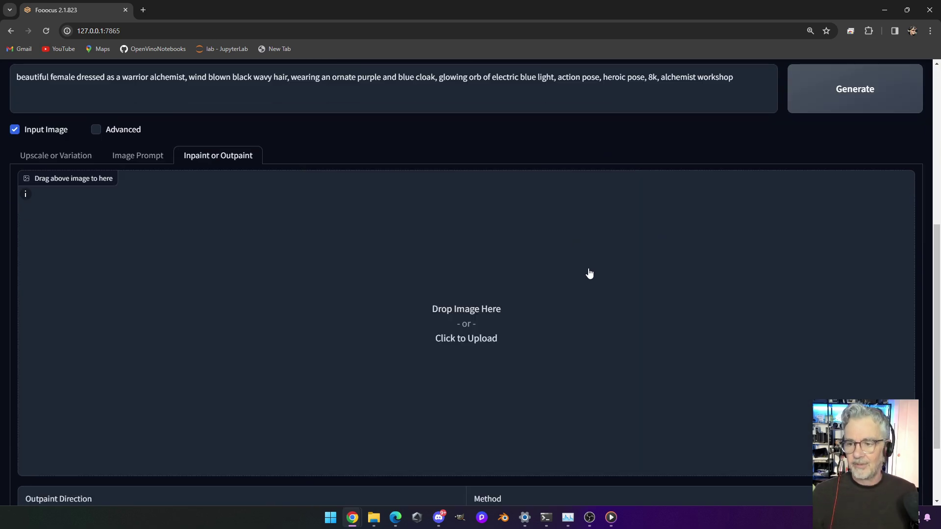
{"action": "scroll", "coordinate": [589, 274], "scroll_direction": "up", "scroll_amount": 6}
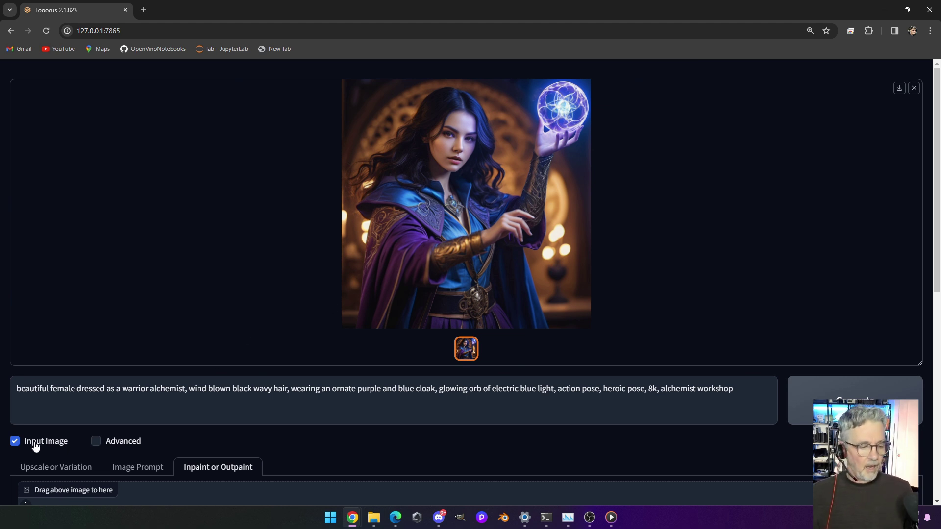
{"action": "left_click_drag", "start_coordinate": [484, 199], "coordinate": [462, 499]}
{"action": "scroll", "coordinate": [462, 499], "scroll_direction": "down", "scroll_amount": 1}
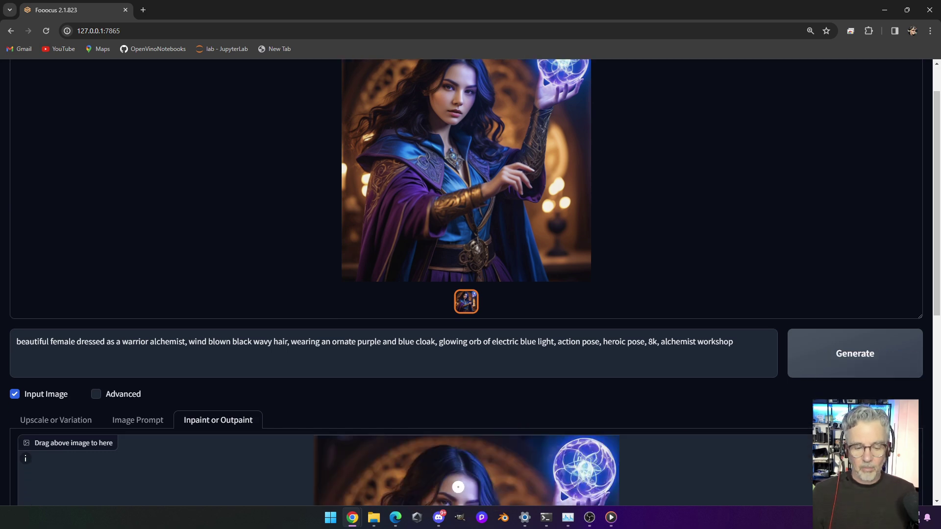
{"action": "scroll", "coordinate": [536, 389], "scroll_direction": "down", "scroll_amount": 4}
{"action": "scroll", "coordinate": [537, 375], "scroll_direction": "down", "scroll_amount": 3}
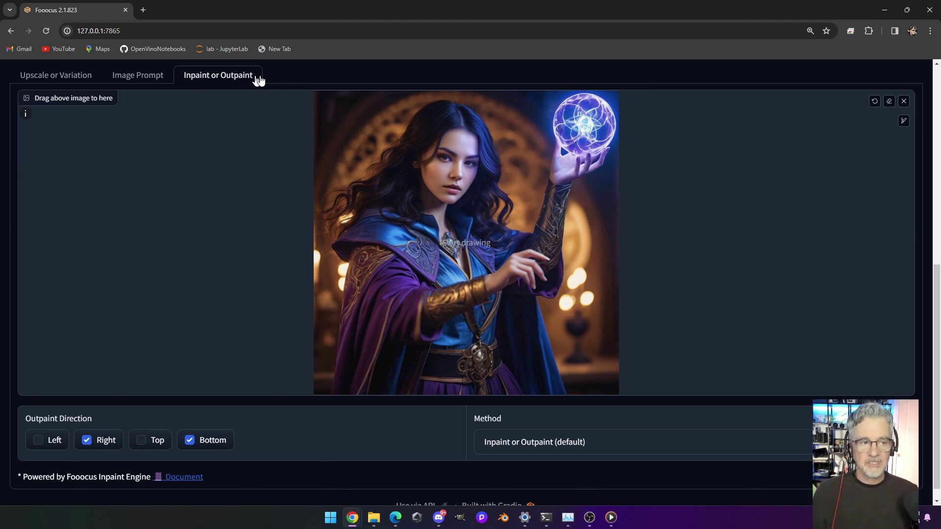
Step: Try the Improve Detail and Modify Content methods, then restore Inpaint or Outpaint (default)
{"action": "left_click", "coordinate": [540, 442]}
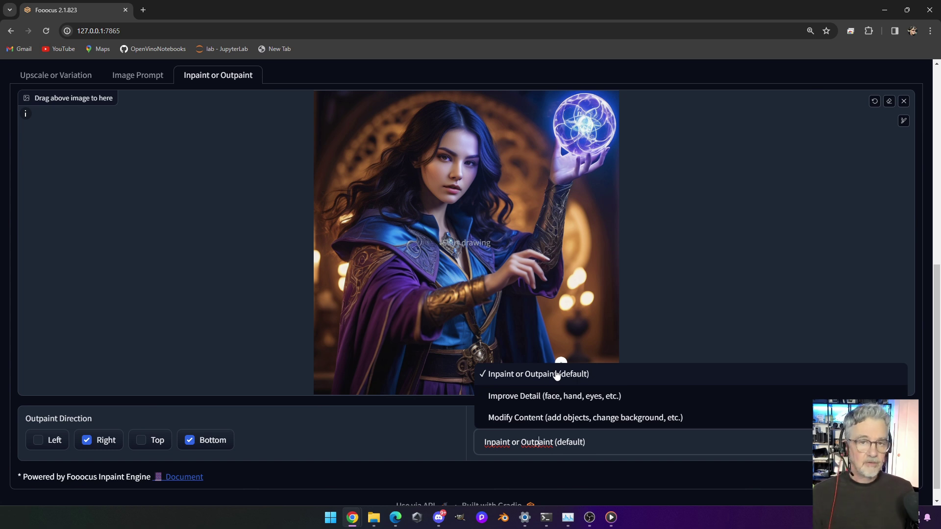
{"action": "left_click", "coordinate": [558, 397]}
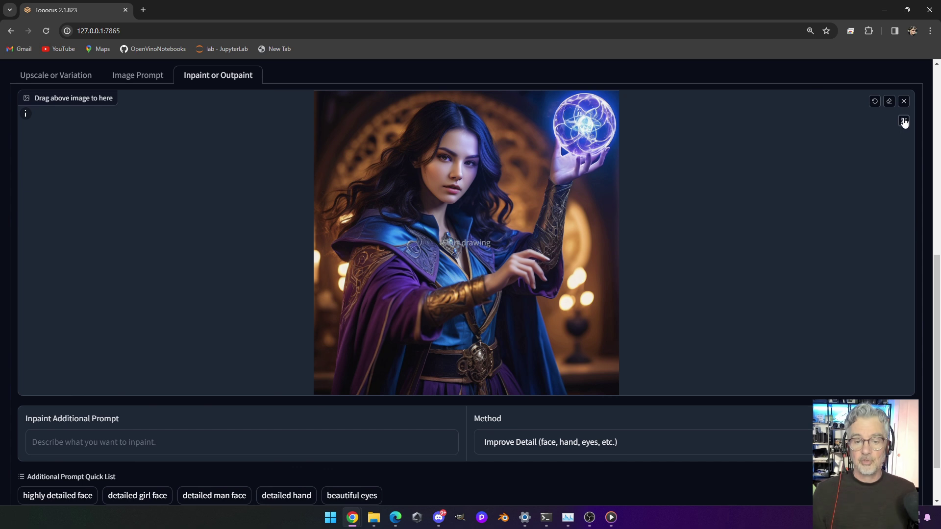
{"action": "left_click", "coordinate": [904, 121]}
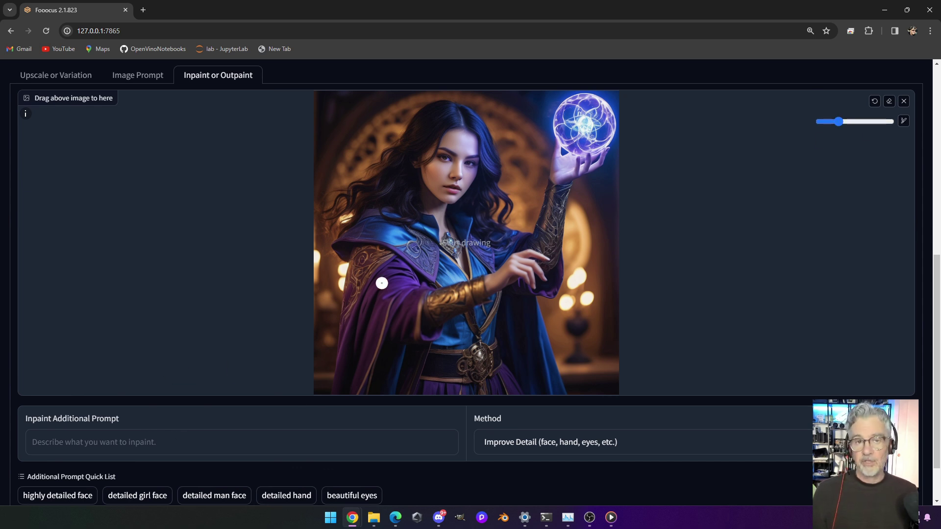
{"action": "scroll", "coordinate": [417, 290], "scroll_direction": "down", "scroll_amount": 1}
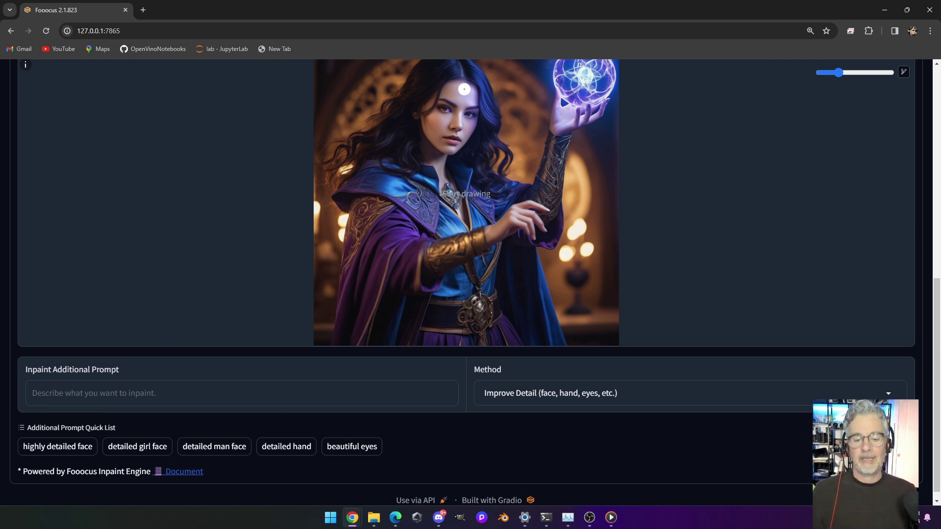
{"action": "left_click", "coordinate": [568, 393]}
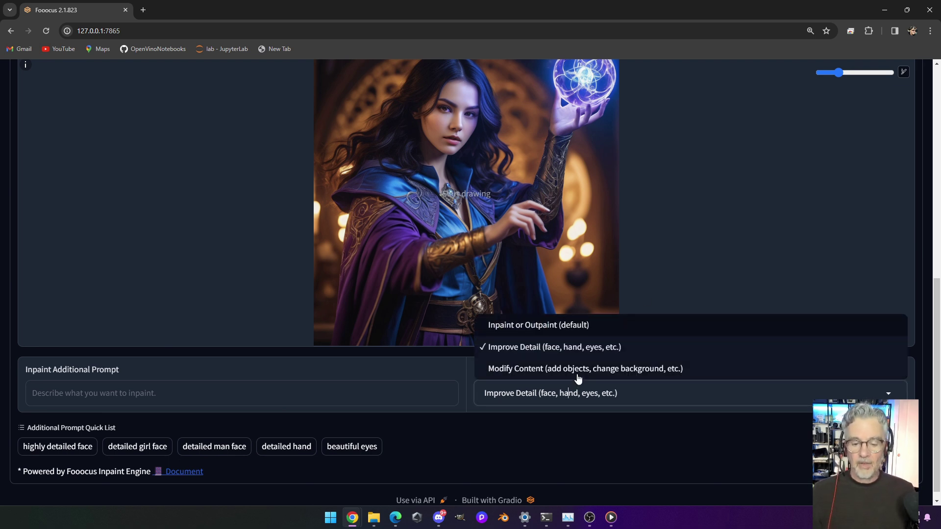
{"action": "left_click", "coordinate": [578, 375]}
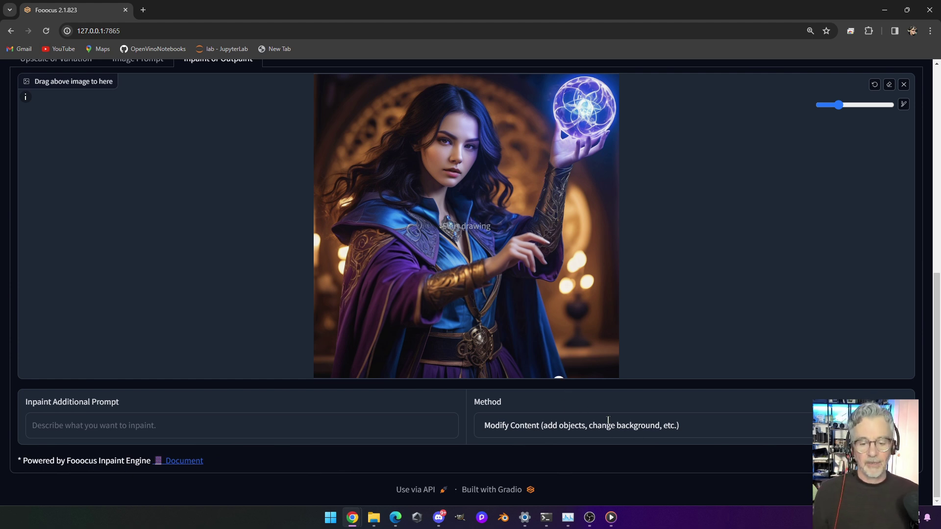
{"action": "left_click", "coordinate": [608, 424]}
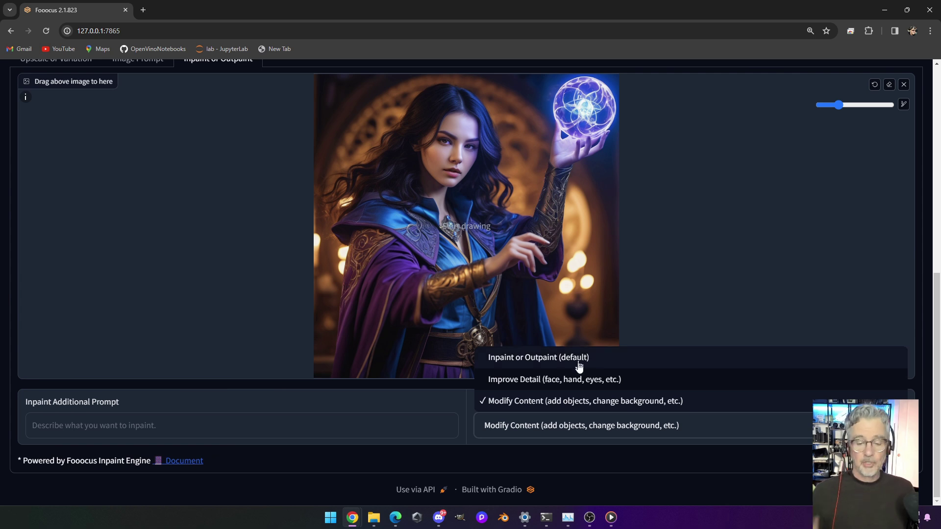
{"action": "left_click", "coordinate": [578, 361]}
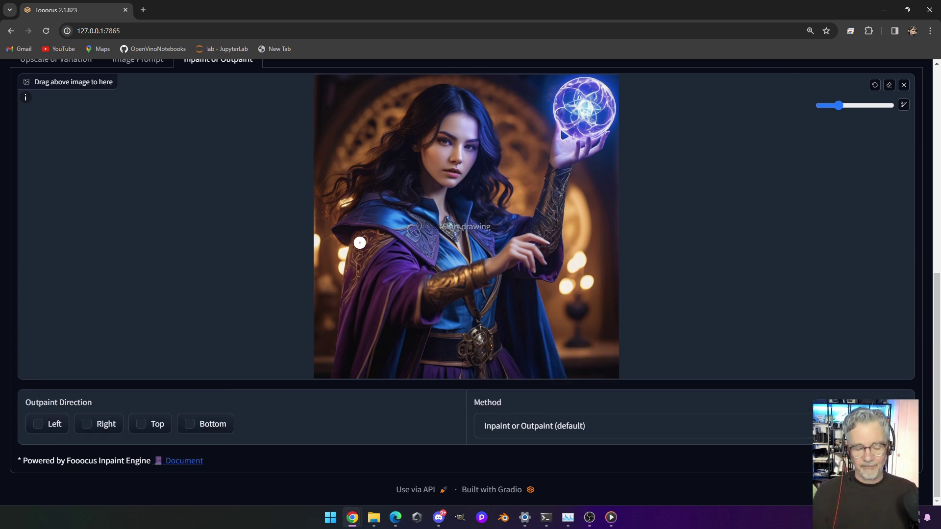
{"action": "scroll", "coordinate": [359, 243], "scroll_direction": "up", "scroll_amount": 1}
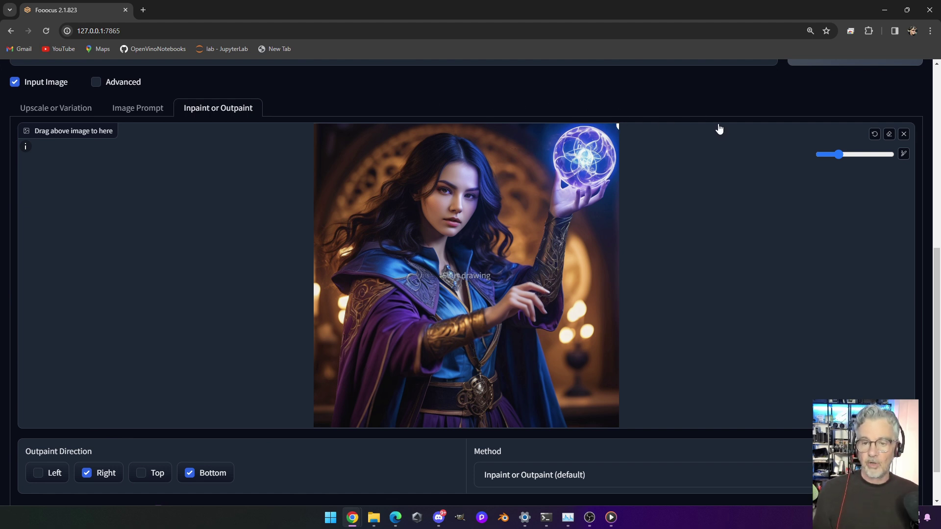
{"action": "scroll", "coordinate": [637, 377], "scroll_direction": "down", "scroll_amount": 1}
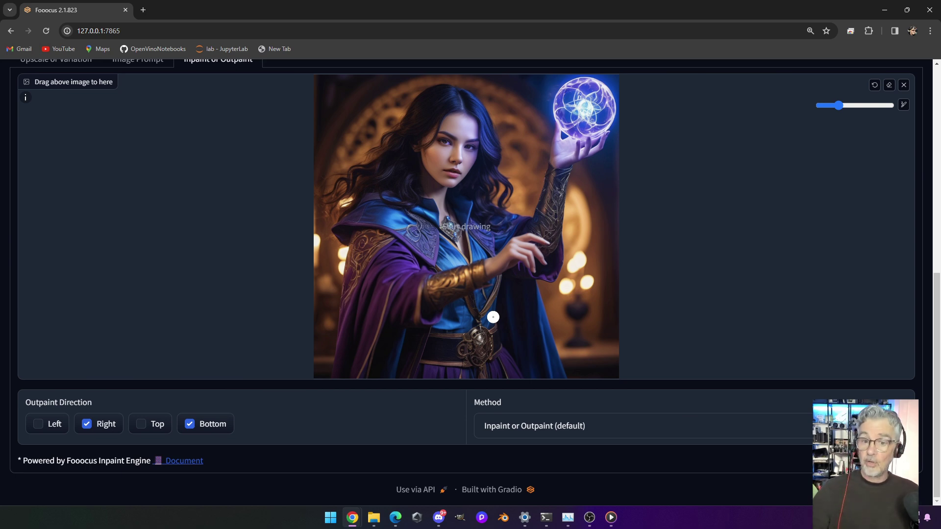
{"action": "scroll", "coordinate": [721, 248], "scroll_direction": "up", "scroll_amount": 8}
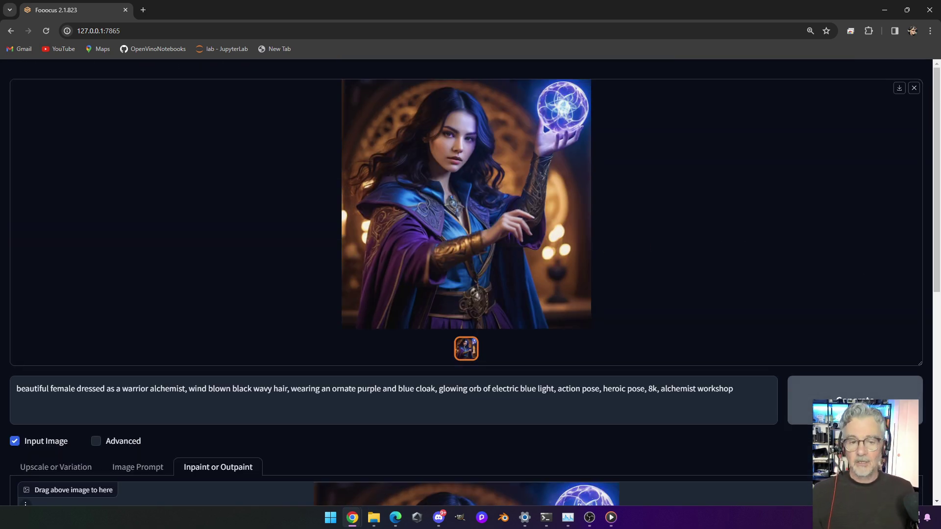
Step: Start the outpaint render with Ctrl+Enter and monitor GPU load and the generation log
{"action": "key", "text": "ctrl+Return"}
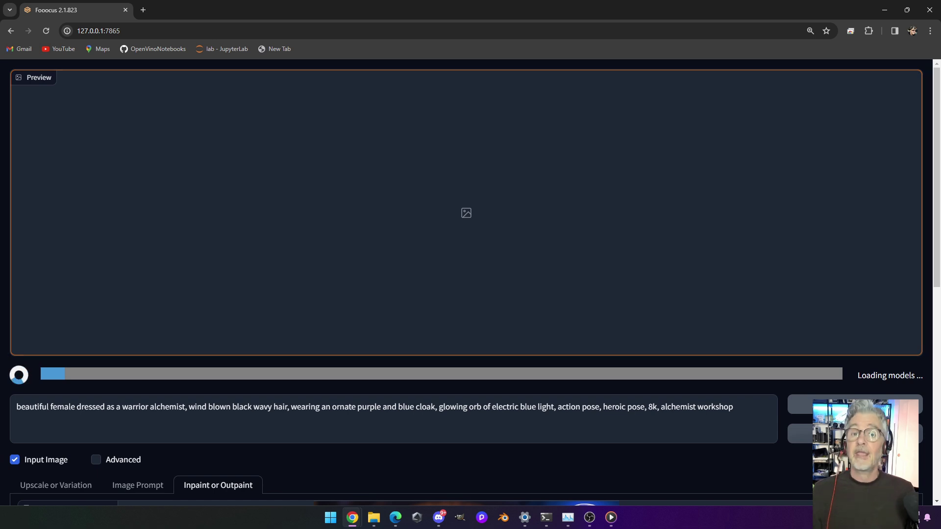
{"action": "key", "text": "alt+Tab"}
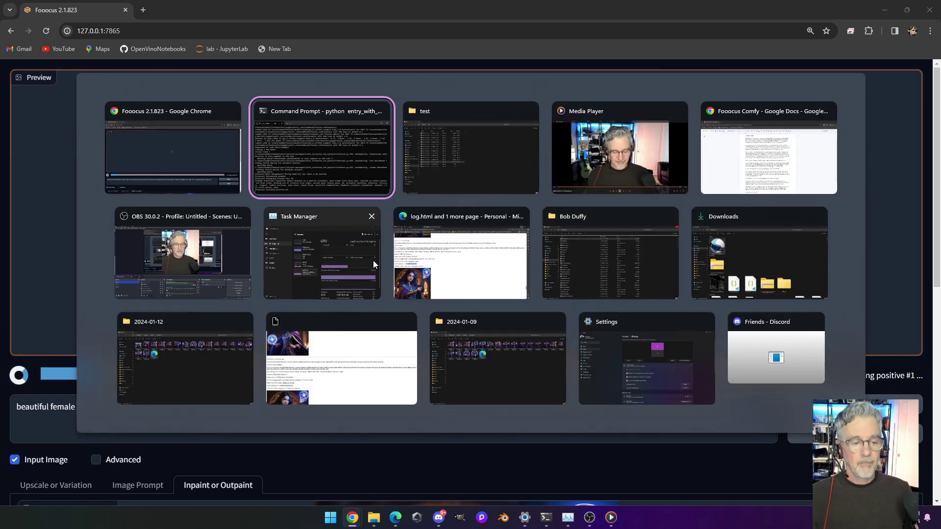
{"action": "left_click", "coordinate": [342, 261]}
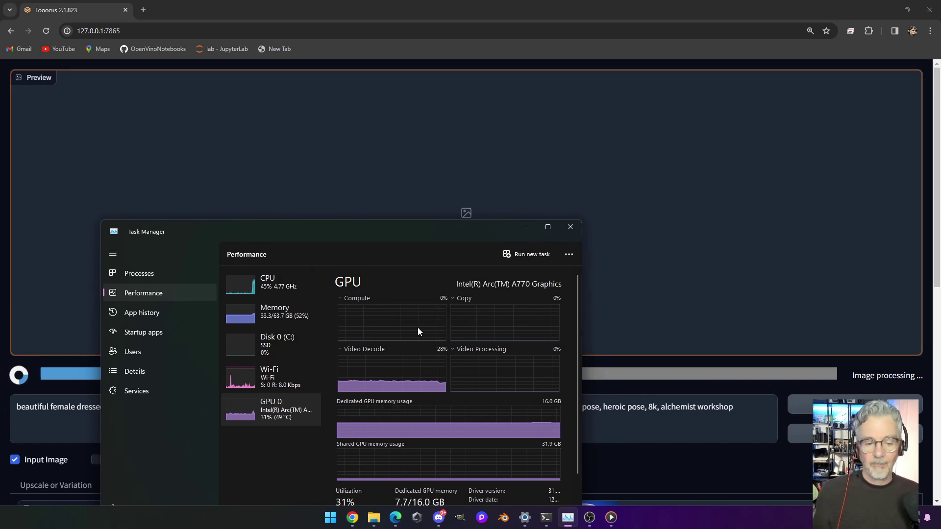
{"action": "key", "text": "alt+Tab"}
{"action": "key", "text": "alt+Tab"}
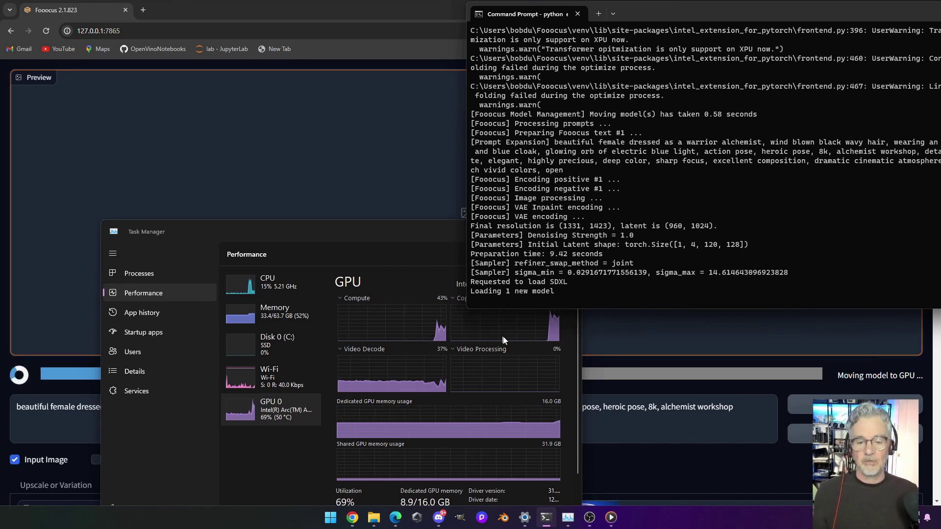
{"action": "left_click", "coordinate": [409, 244]}
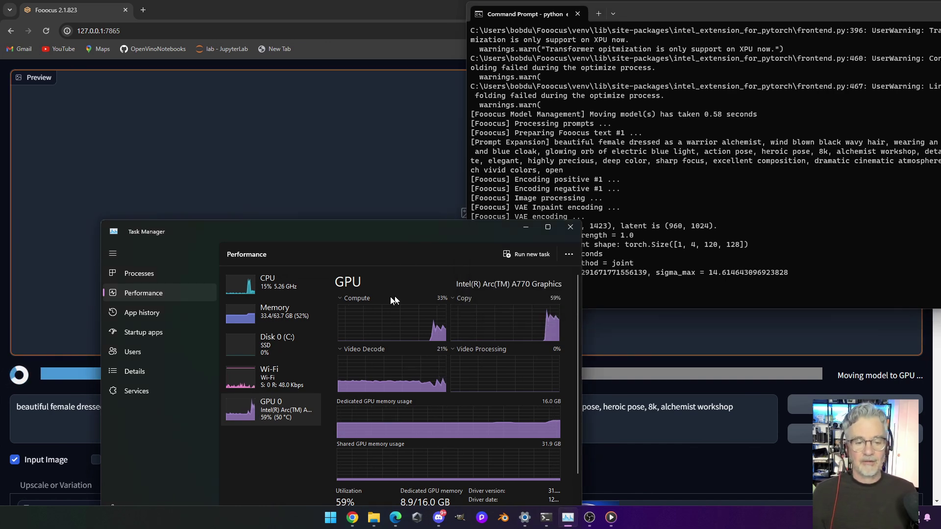
Step: Return to Fooocus and reveal the Advanced generation settings
{"action": "left_click", "coordinate": [674, 459]}
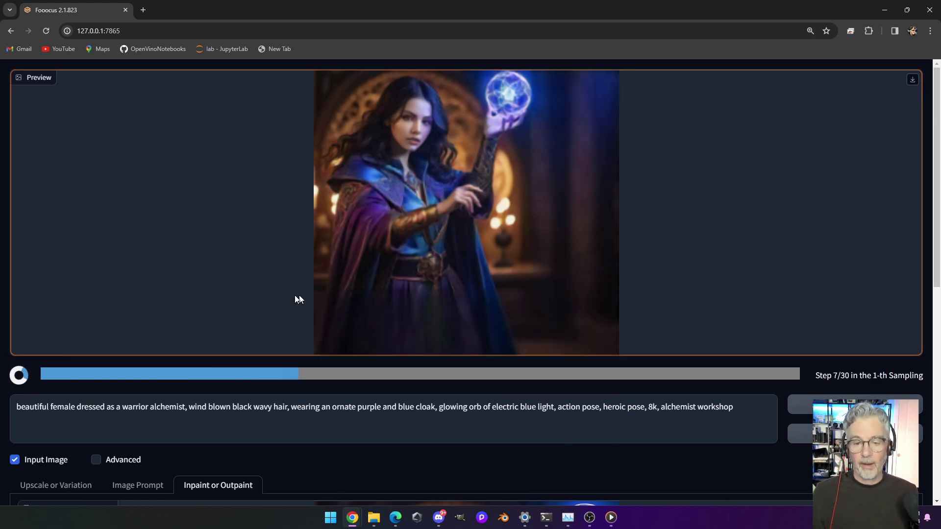
{"action": "scroll", "coordinate": [330, 309], "scroll_direction": "down", "scroll_amount": 2}
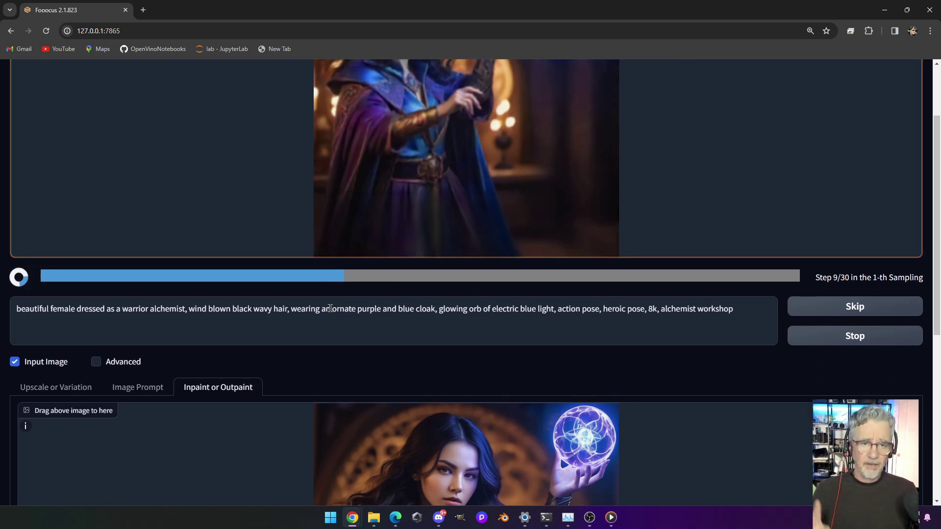
{"action": "scroll", "coordinate": [330, 309], "scroll_direction": "up", "scroll_amount": 1}
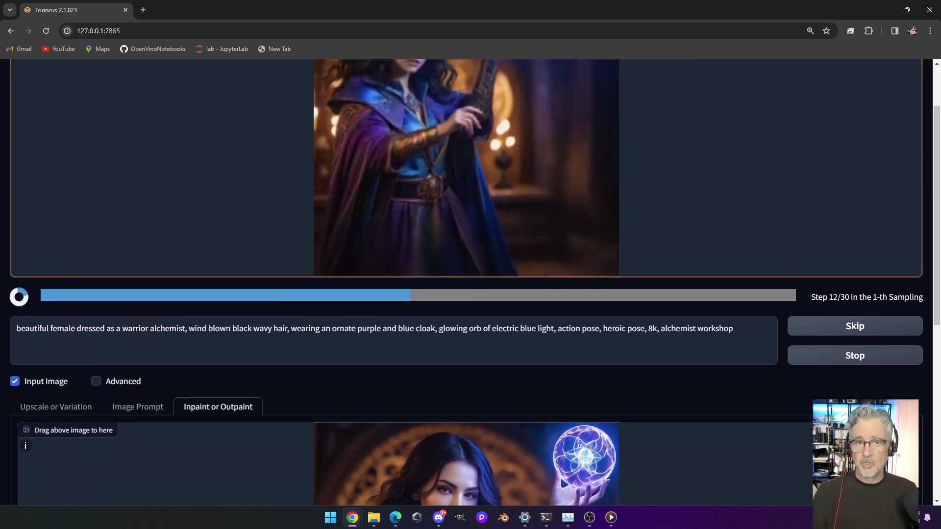
{"action": "scroll", "coordinate": [560, 475], "scroll_direction": "up", "scroll_amount": 2}
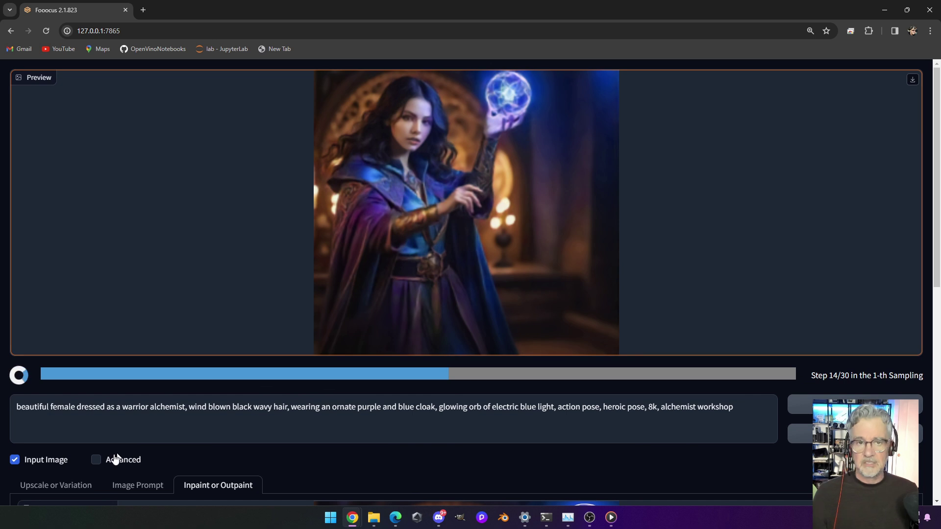
{"action": "left_click", "coordinate": [97, 460]}
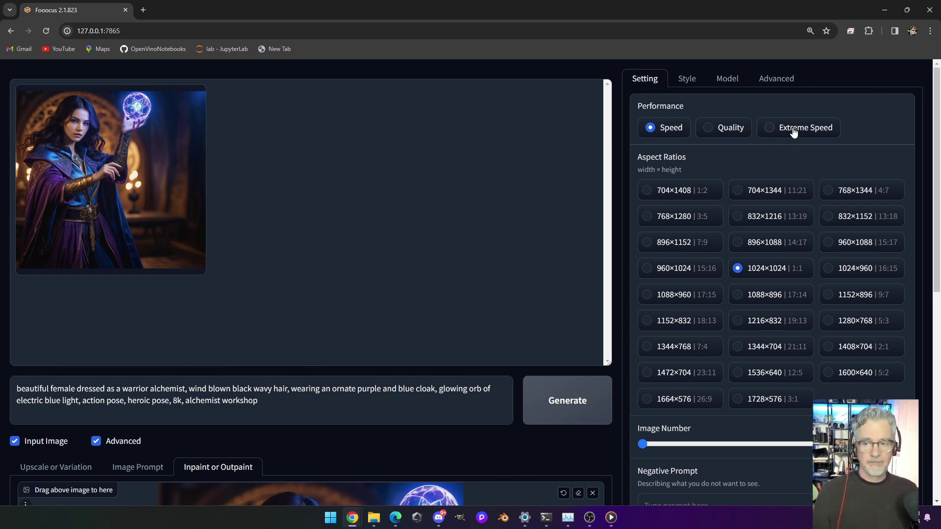
Step: Enlarge the outpainted orb-raising alchemist render to full screen and look it over
{"action": "left_click", "coordinate": [138, 180]}
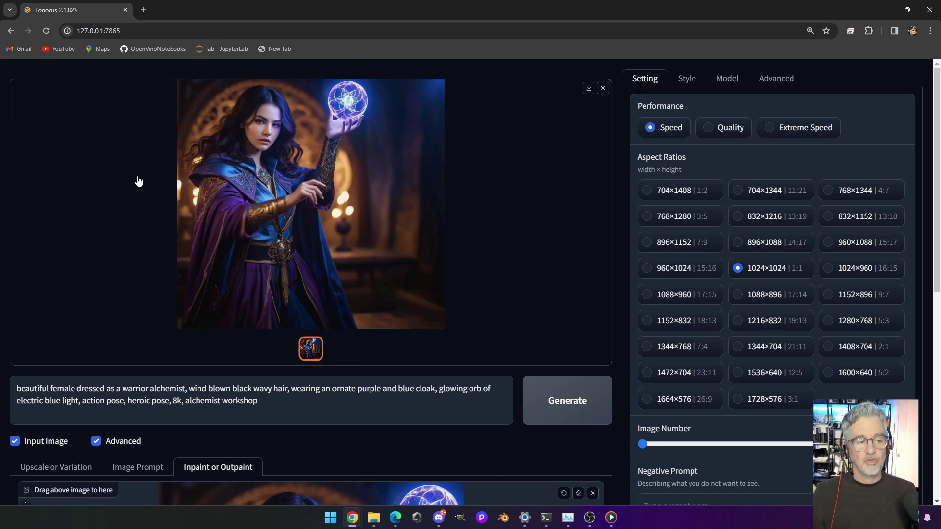
{"action": "left_click", "coordinate": [274, 247]}
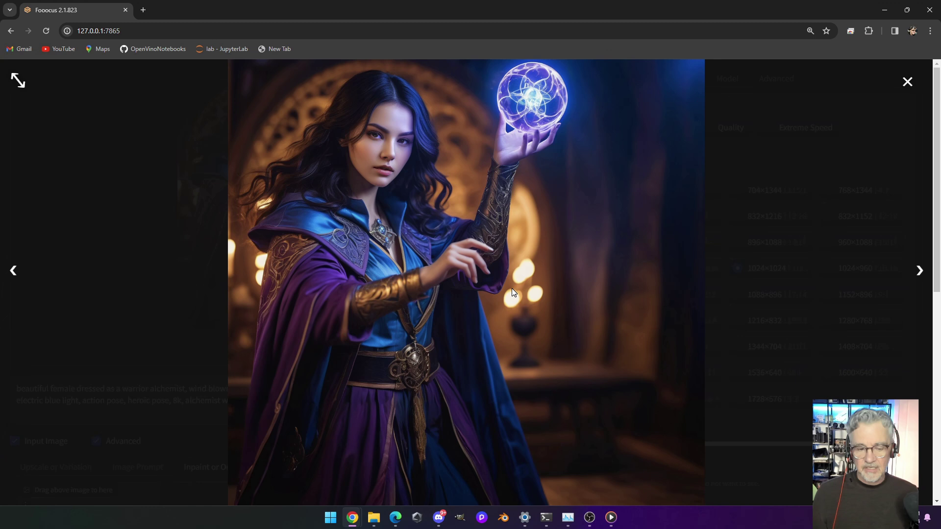
{"action": "scroll", "coordinate": [513, 293], "scroll_direction": "down", "scroll_amount": 1}
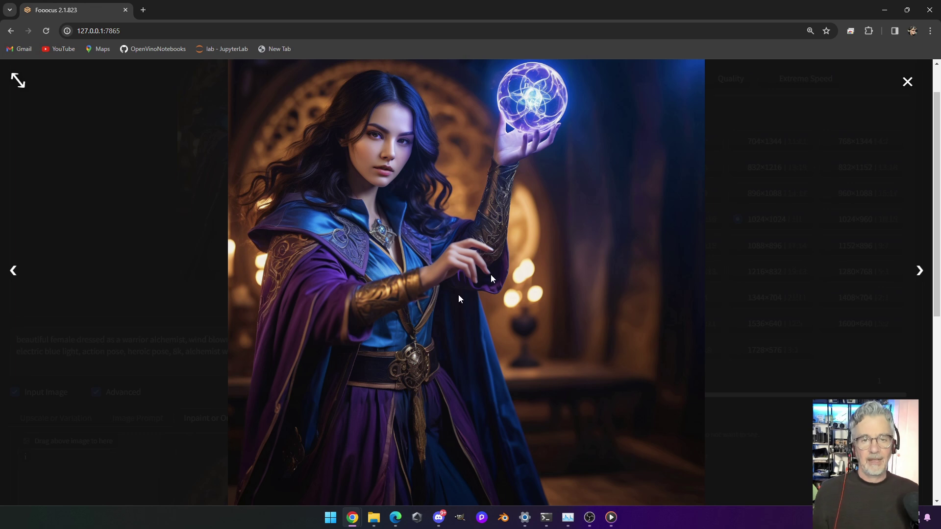
{"action": "scroll", "coordinate": [449, 399], "scroll_direction": "down", "scroll_amount": 2}
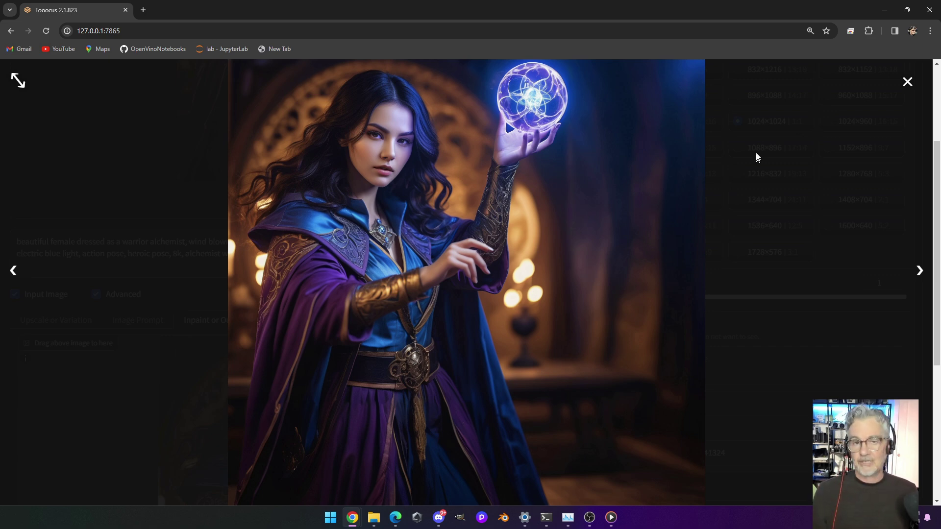
Step: Close the viewer and untick every outpaint direction: Left, Right, Top and Bottom
{"action": "left_click", "coordinate": [908, 83]}
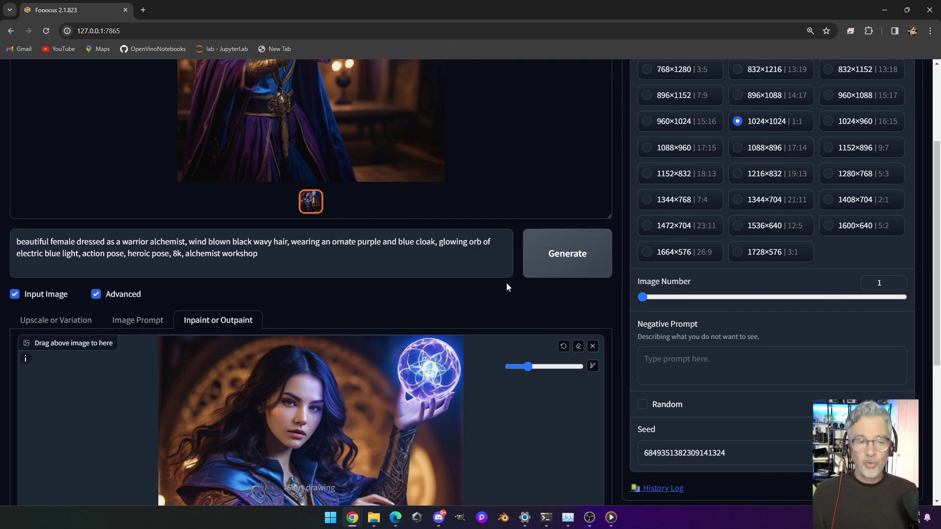
{"action": "scroll", "coordinate": [514, 289], "scroll_direction": "down", "scroll_amount": 3}
{"action": "scroll", "coordinate": [505, 221], "scroll_direction": "up", "scroll_amount": 5}
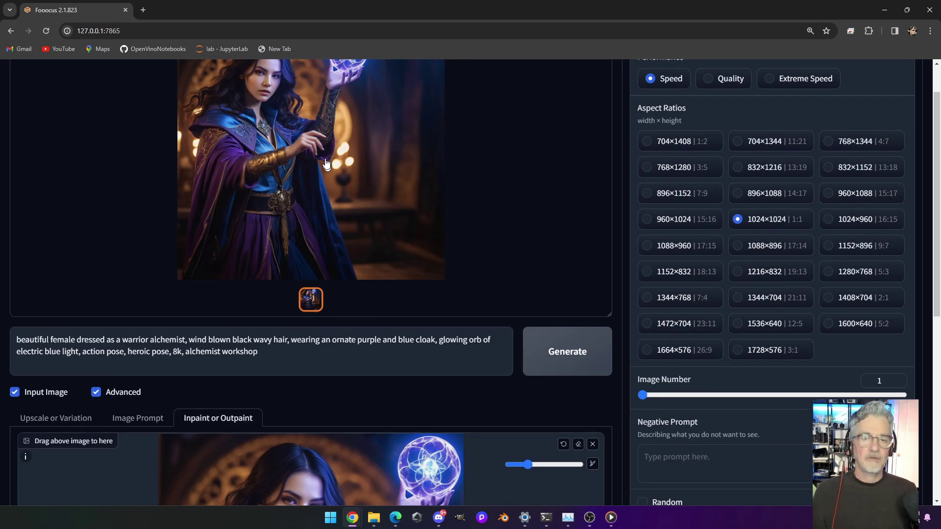
{"action": "scroll", "coordinate": [407, 433], "scroll_direction": "down", "scroll_amount": 5}
{"action": "scroll", "coordinate": [407, 434], "scroll_direction": "down", "scroll_amount": 3}
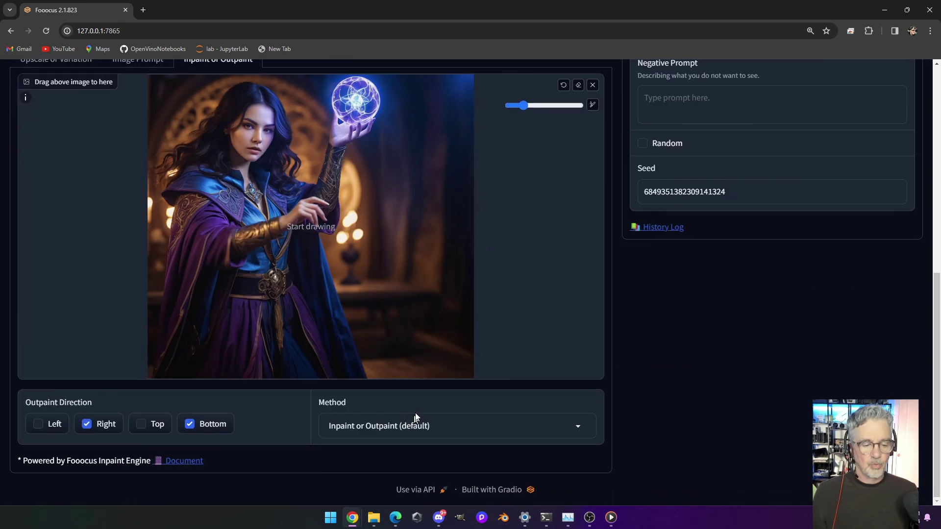
{"action": "left_click", "coordinate": [144, 426]}
{"action": "left_click", "coordinate": [48, 429]}
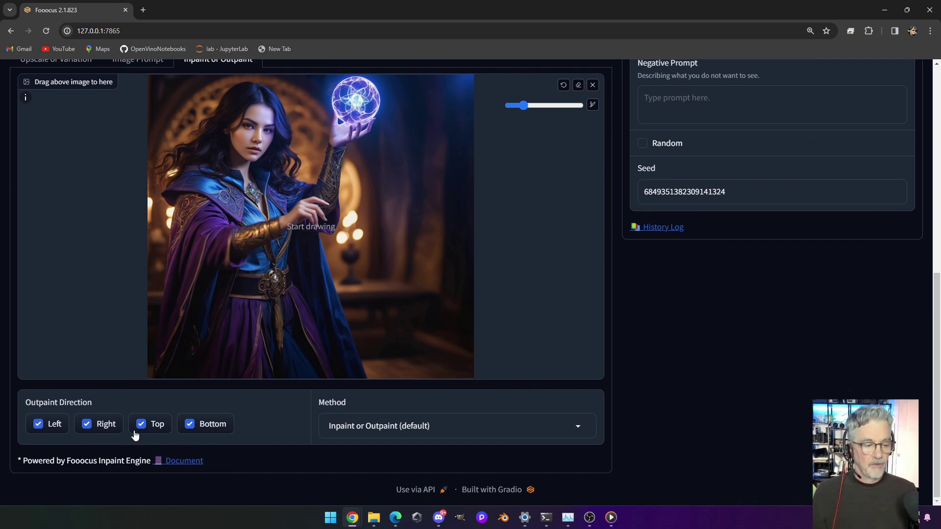
{"action": "left_click", "coordinate": [49, 425]}
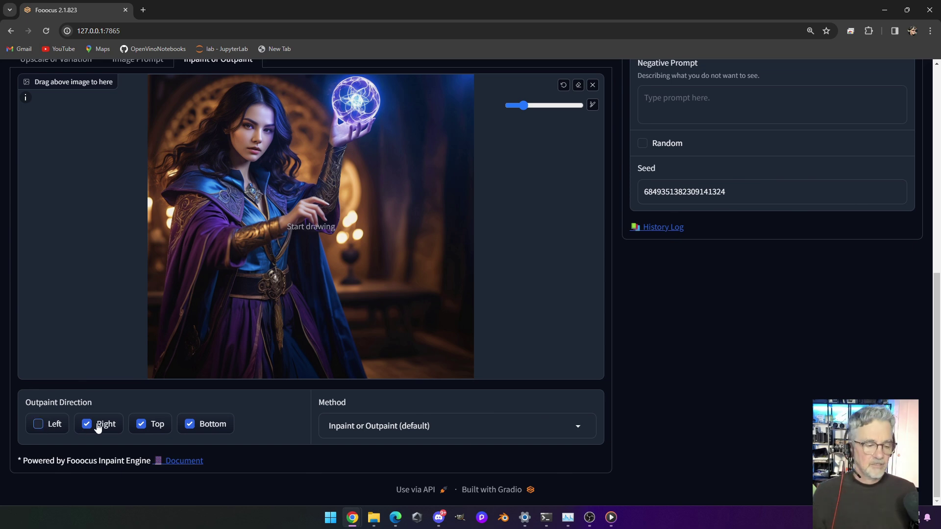
{"action": "left_click", "coordinate": [99, 426]}
{"action": "left_click", "coordinate": [142, 425]}
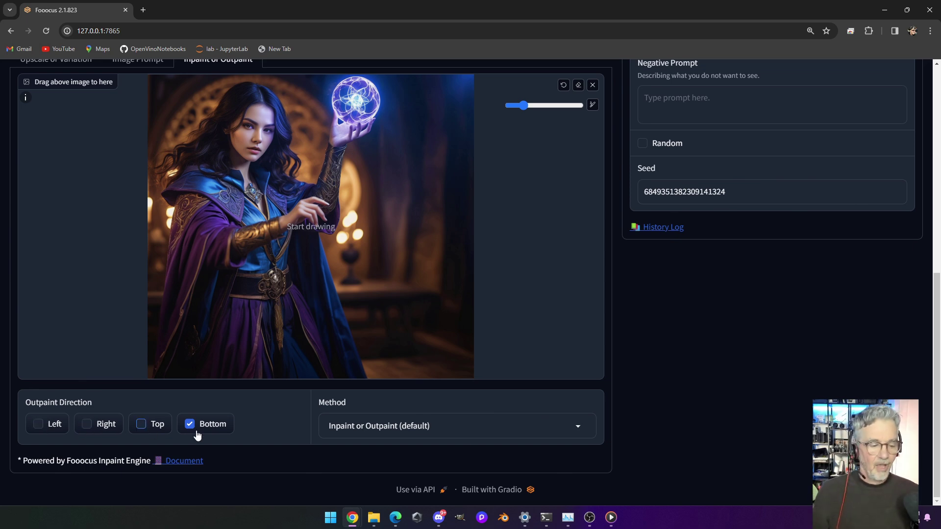
{"action": "left_click", "coordinate": [191, 426]}
{"action": "scroll", "coordinate": [271, 305], "scroll_direction": "up", "scroll_amount": 4}
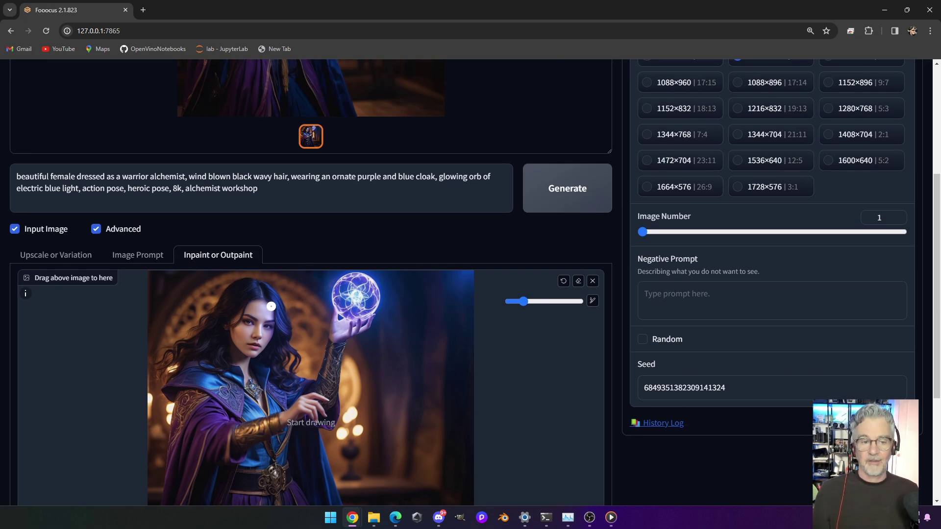
{"action": "scroll", "coordinate": [283, 310], "scroll_direction": "up", "scroll_amount": 4}
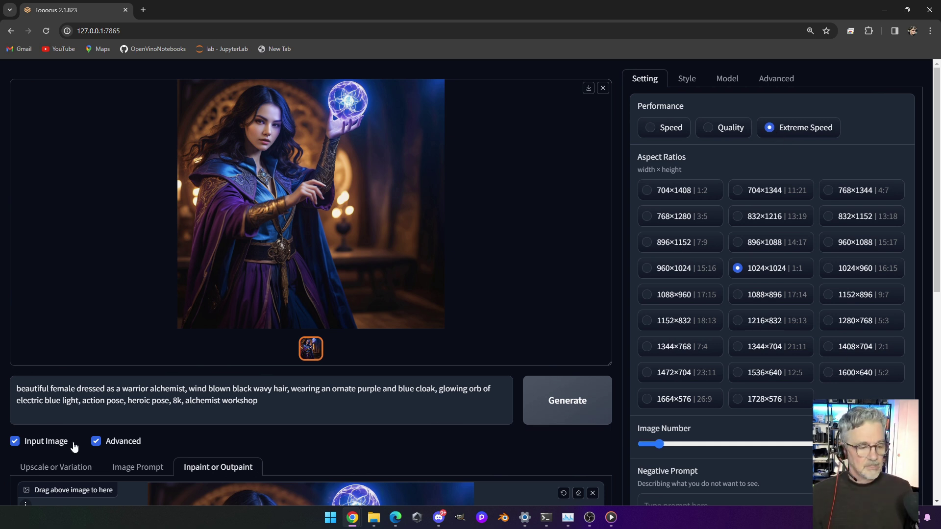
Step: Turn off Input Image, enable a random seed, hide Advanced, and generate new alchemist images
{"action": "left_click", "coordinate": [48, 444]}
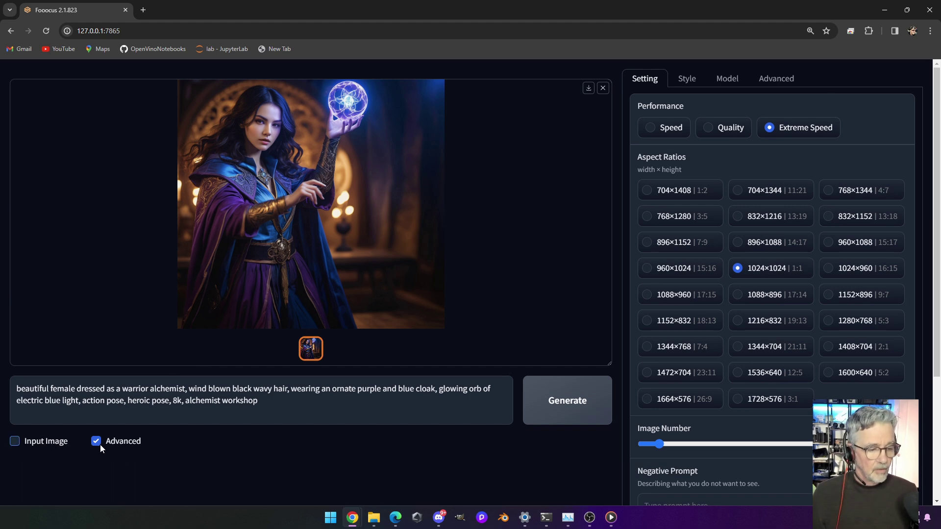
{"action": "left_click", "coordinate": [97, 442]}
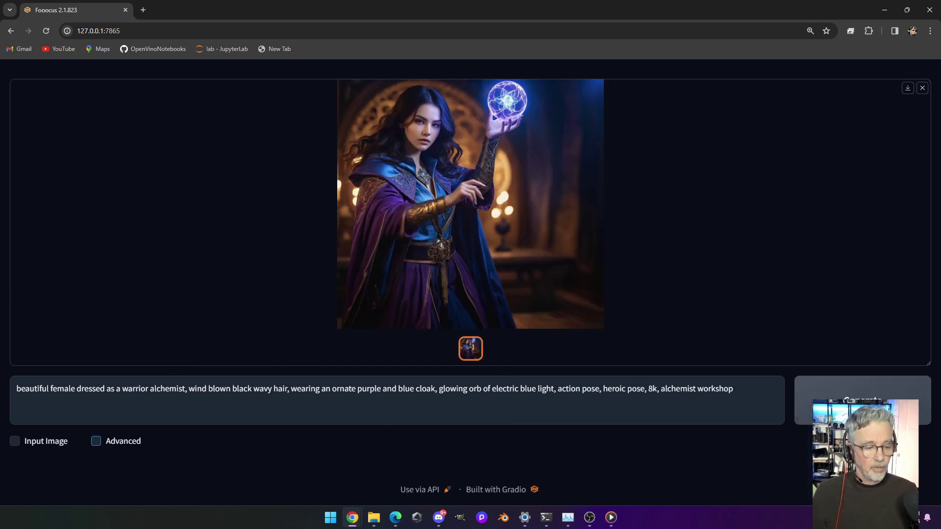
{"action": "left_click", "coordinate": [110, 445]}
{"action": "scroll", "coordinate": [721, 408], "scroll_direction": "down", "scroll_amount": 3}
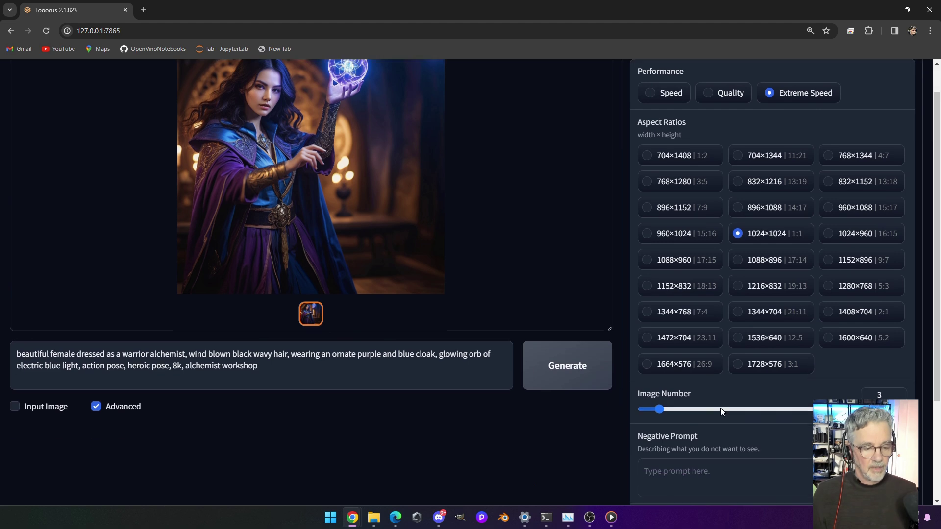
{"action": "left_click", "coordinate": [642, 377]}
{"action": "scroll", "coordinate": [487, 407], "scroll_direction": "up", "scroll_amount": 4}
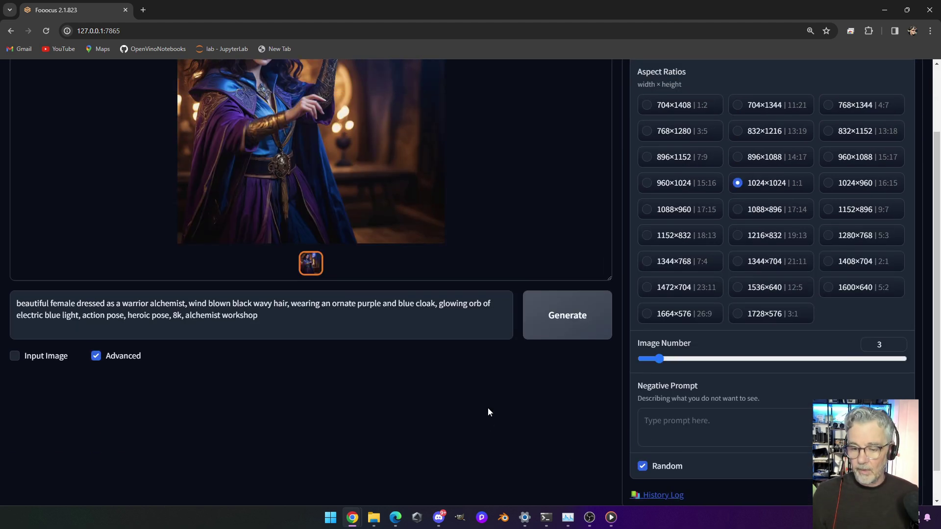
{"action": "scroll", "coordinate": [485, 417], "scroll_direction": "down", "scroll_amount": 2}
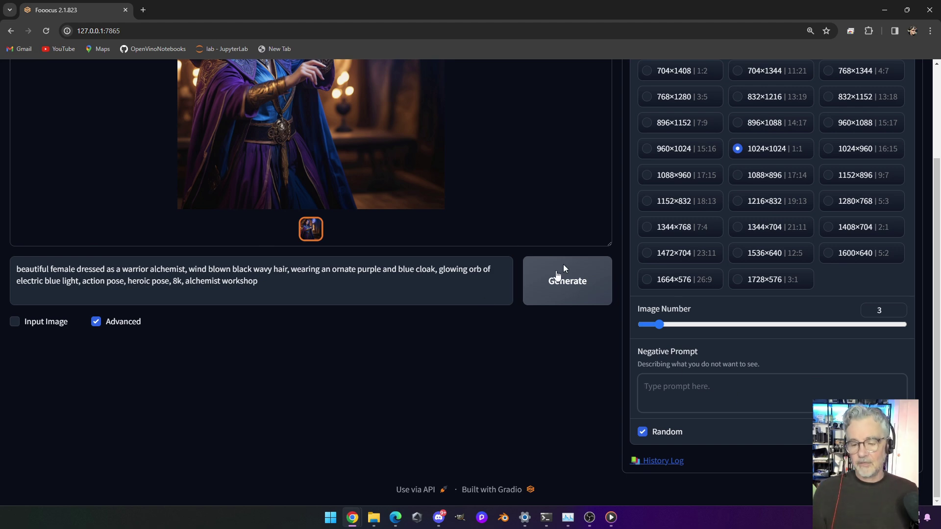
{"action": "scroll", "coordinate": [686, 346], "scroll_direction": "up", "scroll_amount": 2}
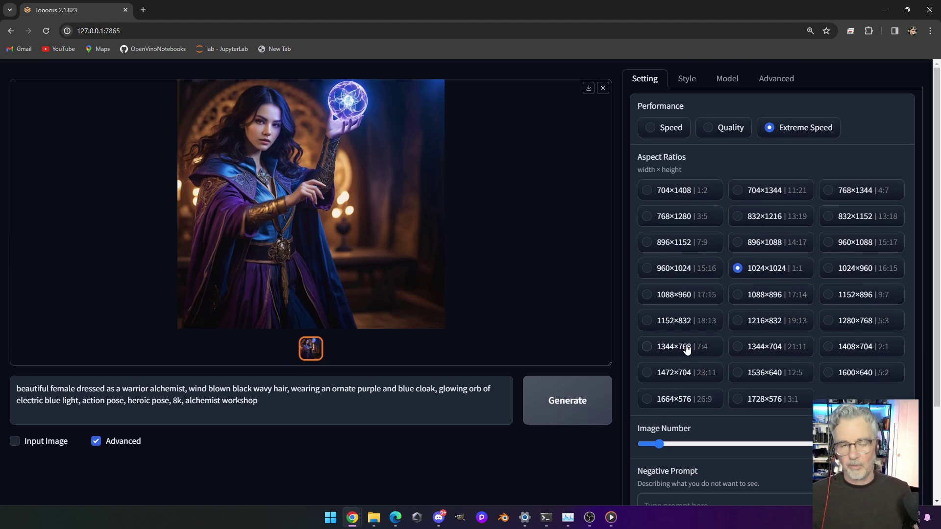
{"action": "left_click", "coordinate": [111, 440]}
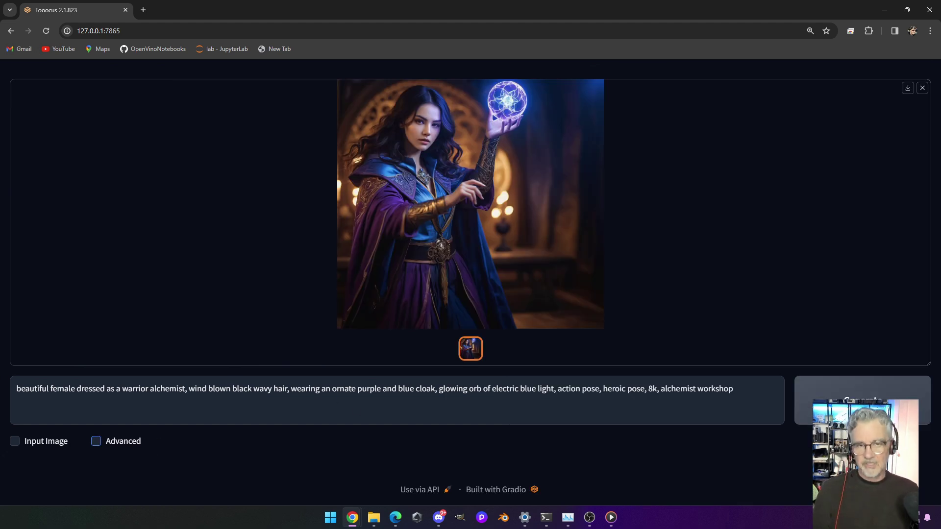
{"action": "left_click", "coordinate": [827, 390]}
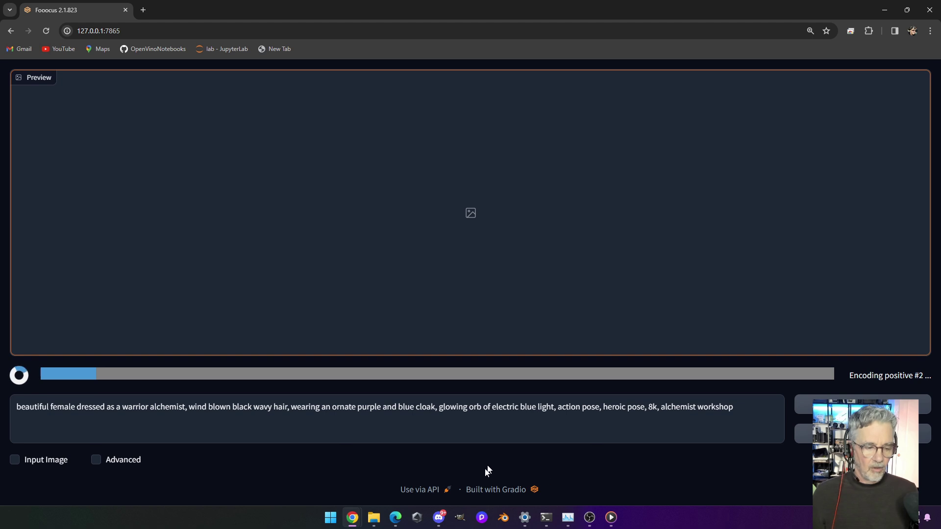
Step: Show the Advanced panel during the three-image render, then enlarge the first finished image
{"action": "left_click", "coordinate": [138, 461]}
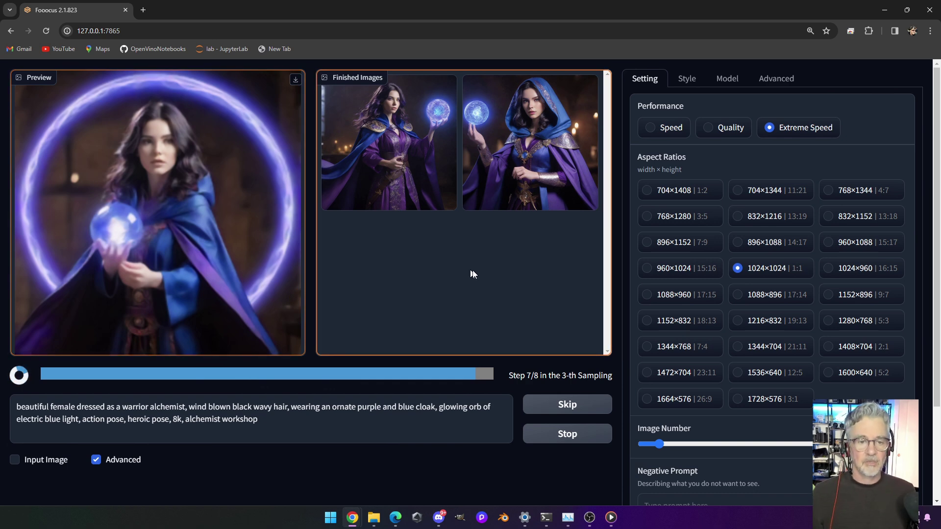
{"action": "left_click", "coordinate": [391, 154]}
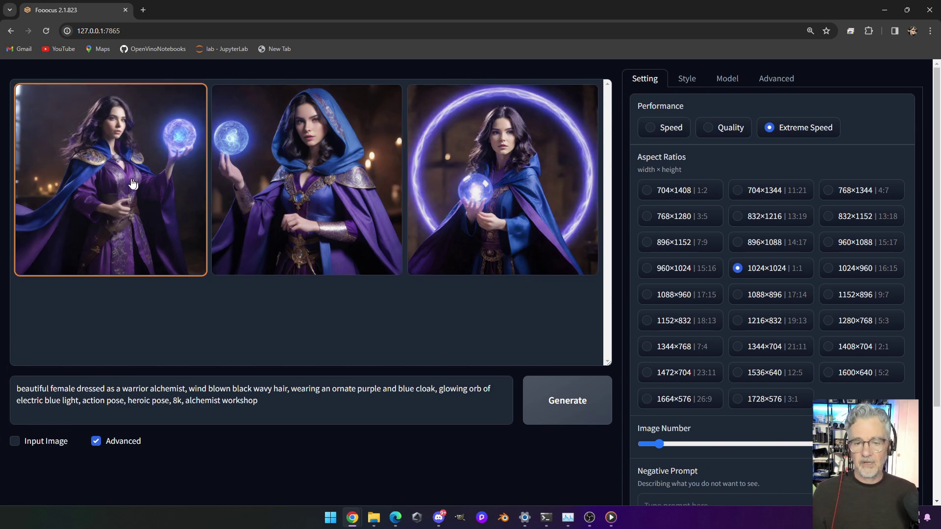
Step: View the three alchemist images full screen, ending on the glowing violet ring image
{"action": "left_click", "coordinate": [133, 184]}
{"action": "left_click", "coordinate": [390, 202]}
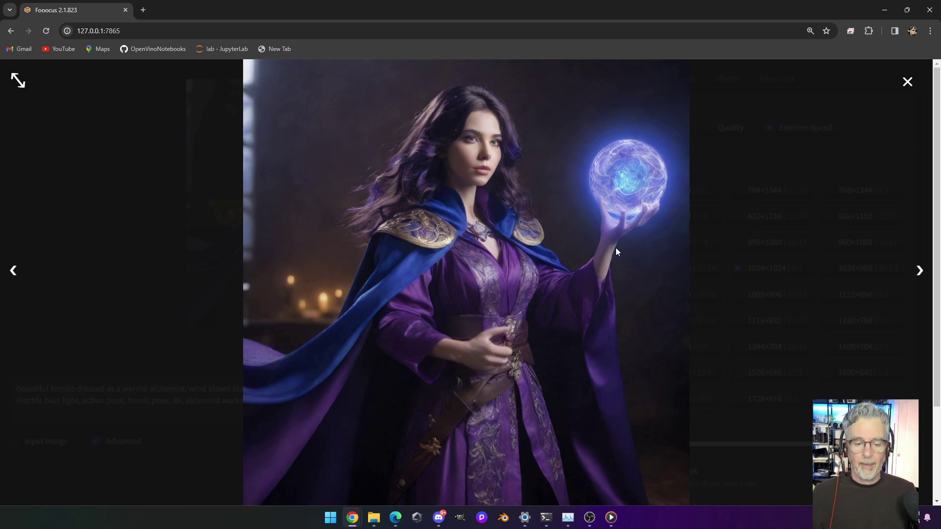
{"action": "left_click", "coordinate": [920, 272]}
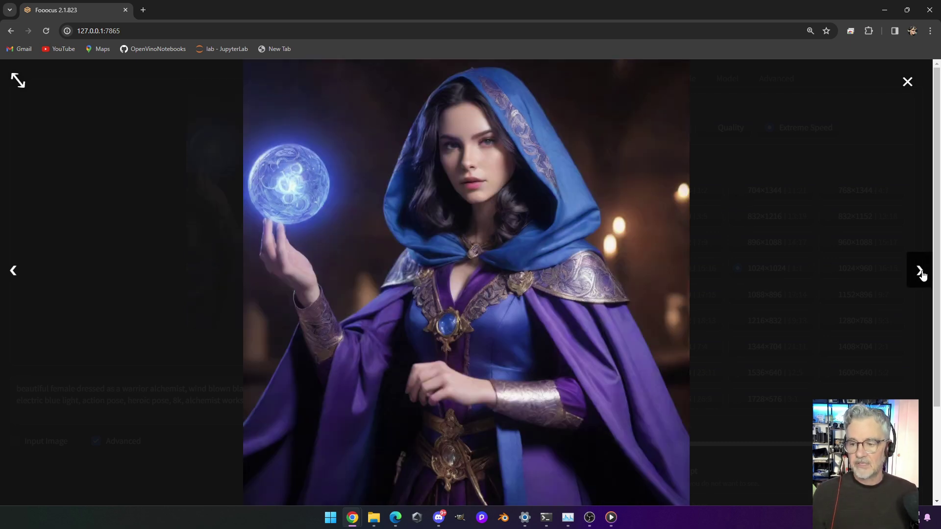
{"action": "left_click", "coordinate": [920, 273]}
Step: Check the 40.20-second total in the generation log, then close the image viewer
{"action": "key", "text": "alt+Tab"}
{"action": "key", "text": "alt+Tab"}
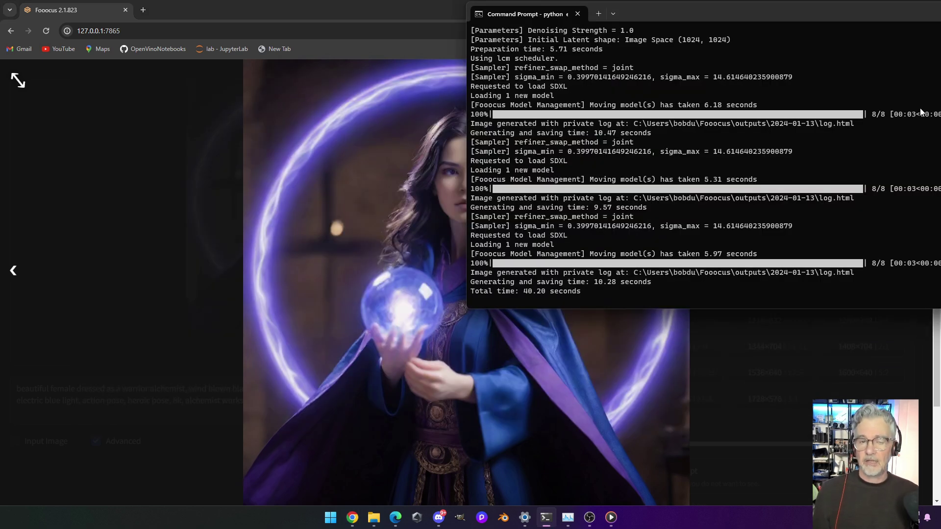
{"action": "left_click_drag", "start_coordinate": [837, 13], "coordinate": [796, 13]}
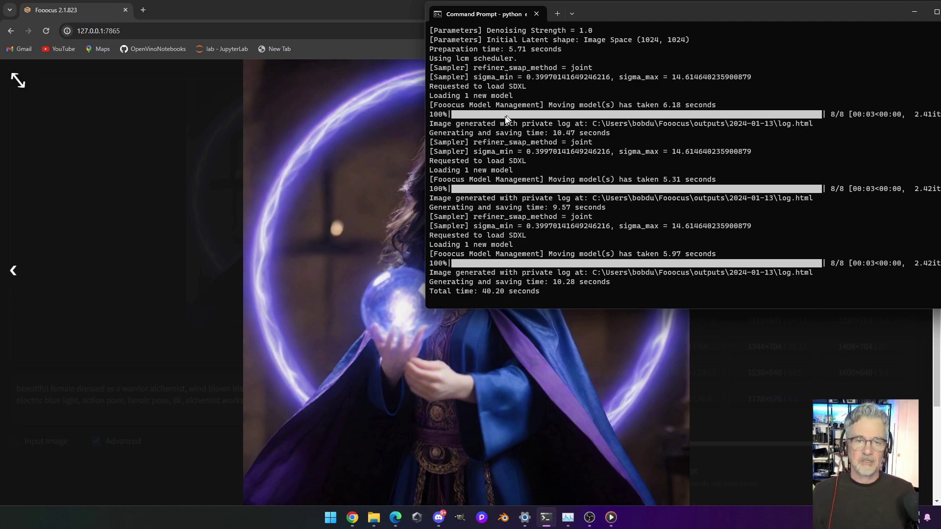
{"action": "left_click", "coordinate": [913, 14]}
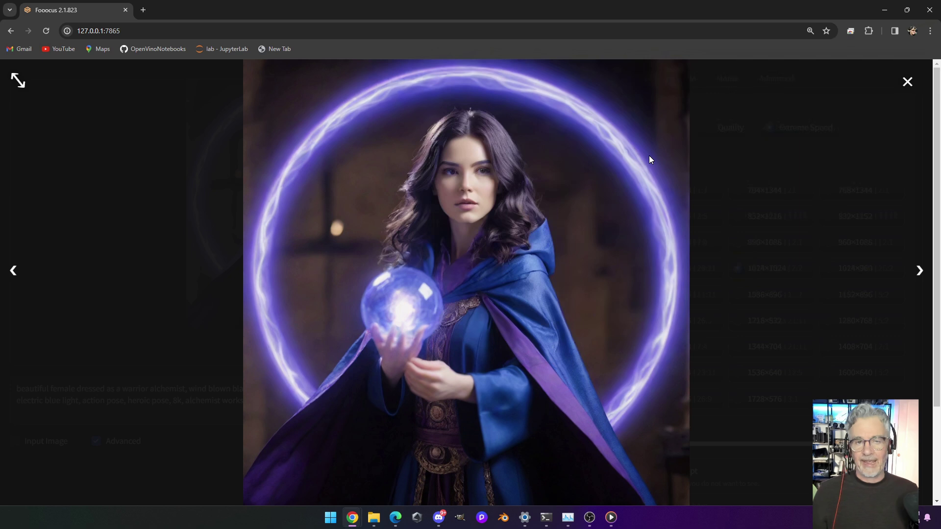
{"action": "left_click", "coordinate": [907, 83]}
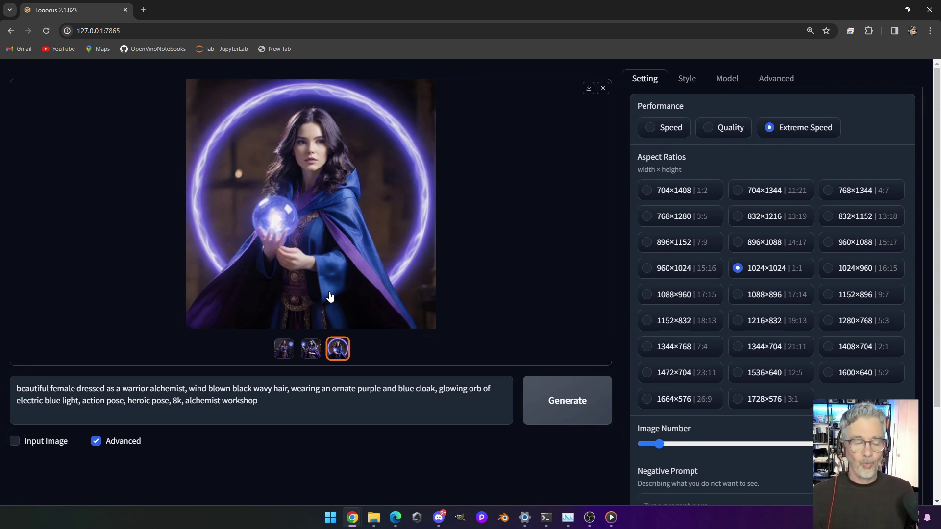
Step: Toggle the Advanced checkbox off, on and off again, leaving the settings hidden
{"action": "left_click", "coordinate": [96, 442]}
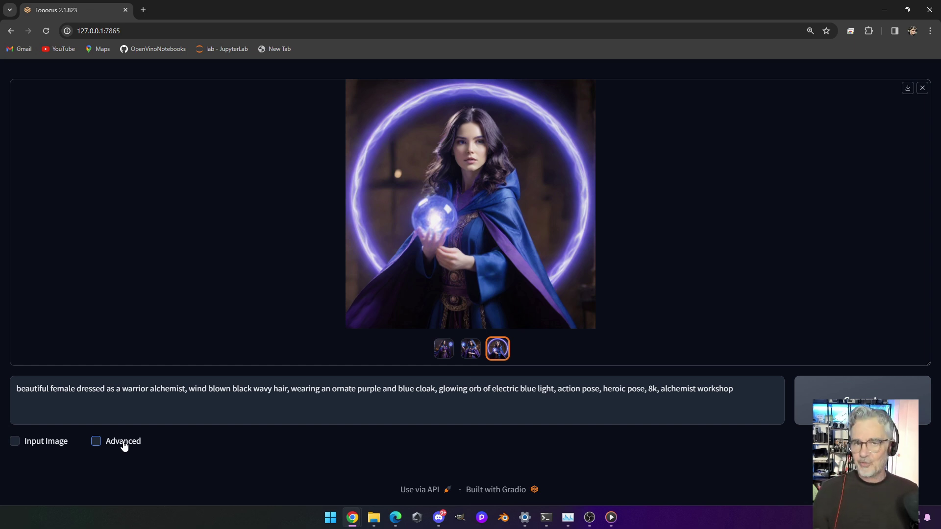
{"action": "left_click", "coordinate": [96, 441]}
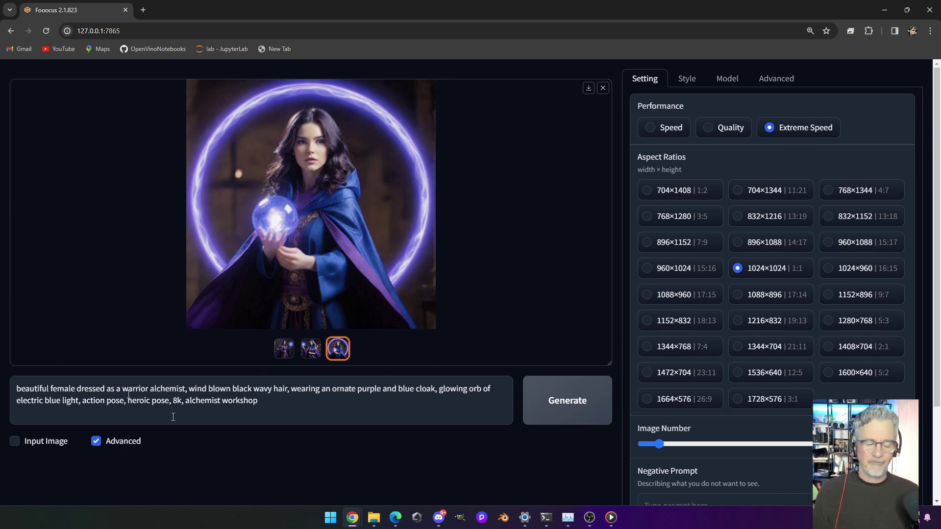
{"action": "left_click", "coordinate": [126, 443]}
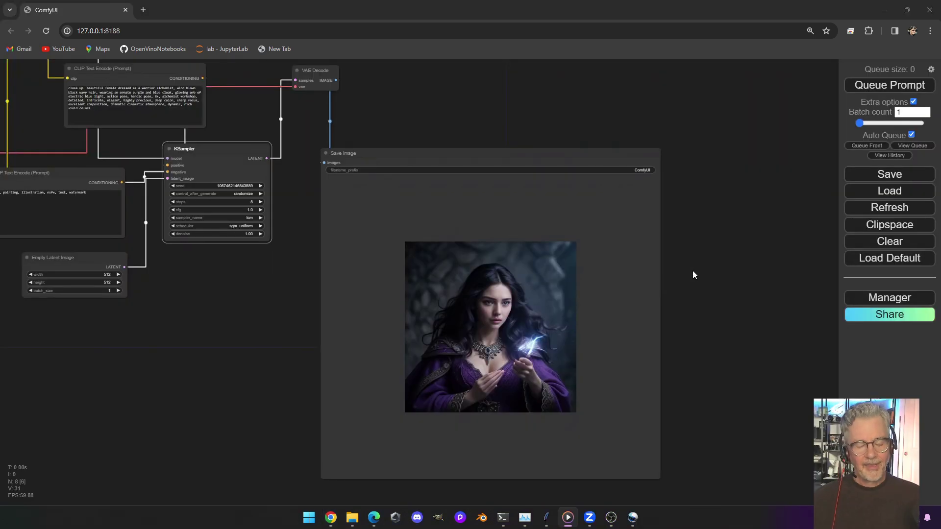
Step: Queue another 512×512 alchemist render of the LCM LoRA workflow with Auto Queue on
{"action": "left_click", "coordinate": [899, 86]}
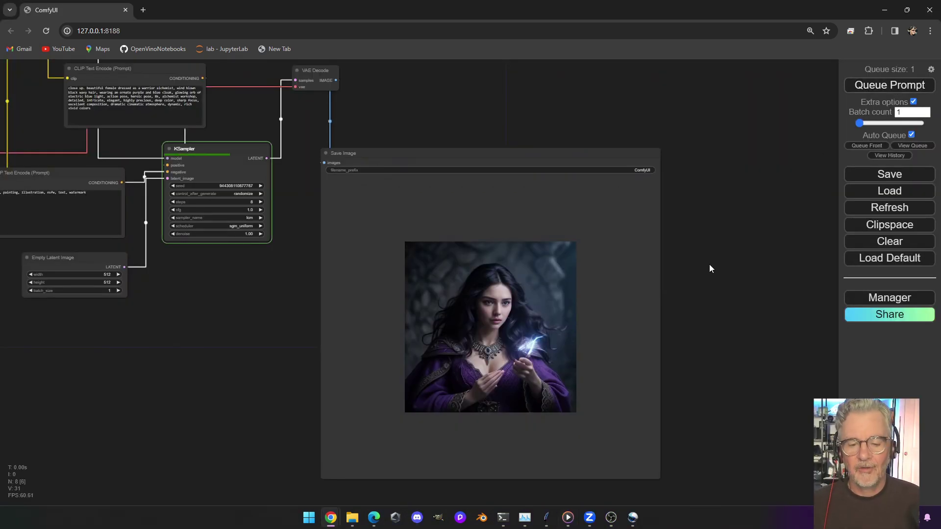
{"action": "scroll", "coordinate": [676, 261], "scroll_direction": "up", "scroll_amount": 3}
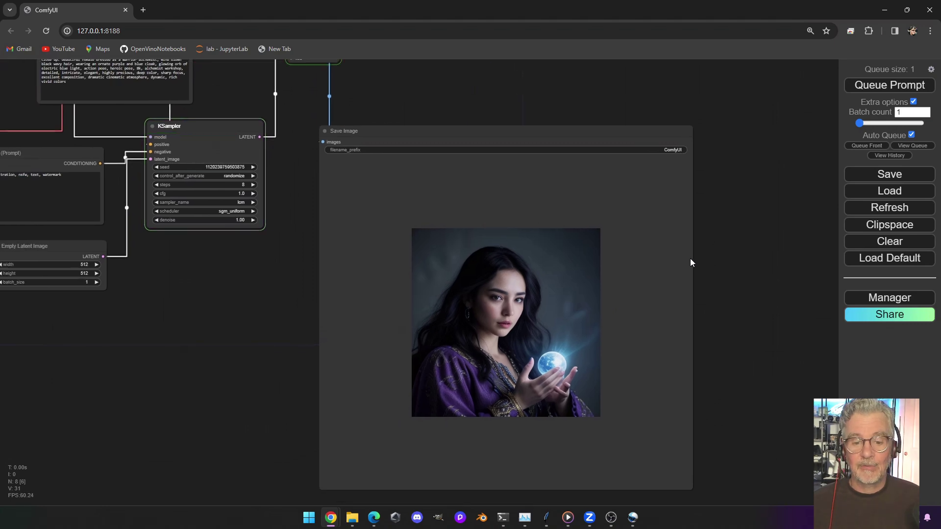
{"action": "scroll", "coordinate": [622, 196], "scroll_direction": "down", "scroll_amount": 3}
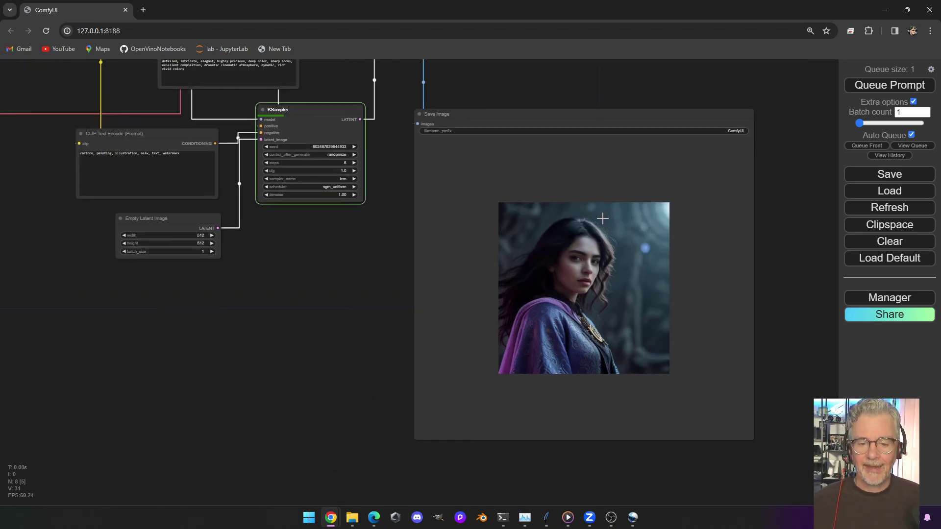
{"action": "left_click_drag", "start_coordinate": [583, 234], "coordinate": [548, 235]}
Step: Inspect the Load LoRA, KSampler and Save Image nodes, then check the ~0.83 s render times in the console
{"action": "scroll", "coordinate": [549, 235], "scroll_direction": "up", "scroll_amount": 1}
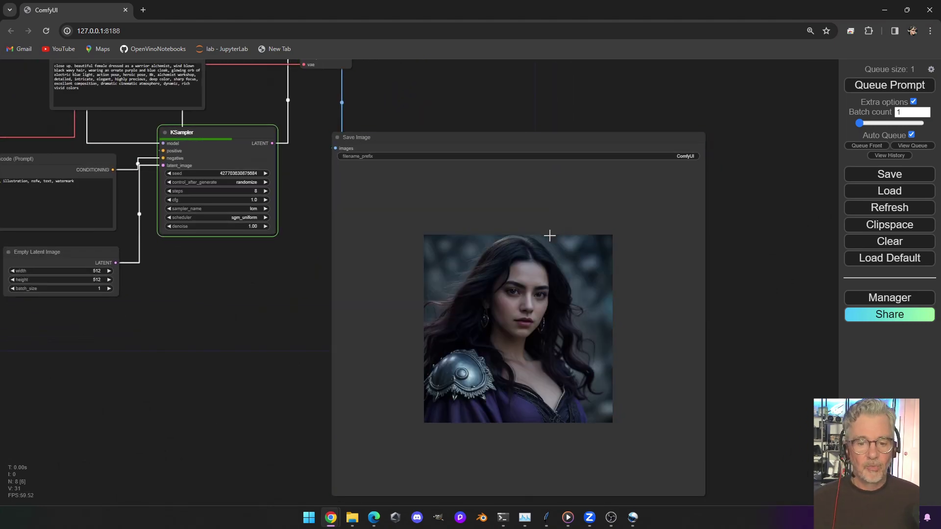
{"action": "left_click_drag", "start_coordinate": [407, 178], "coordinate": [431, 220]}
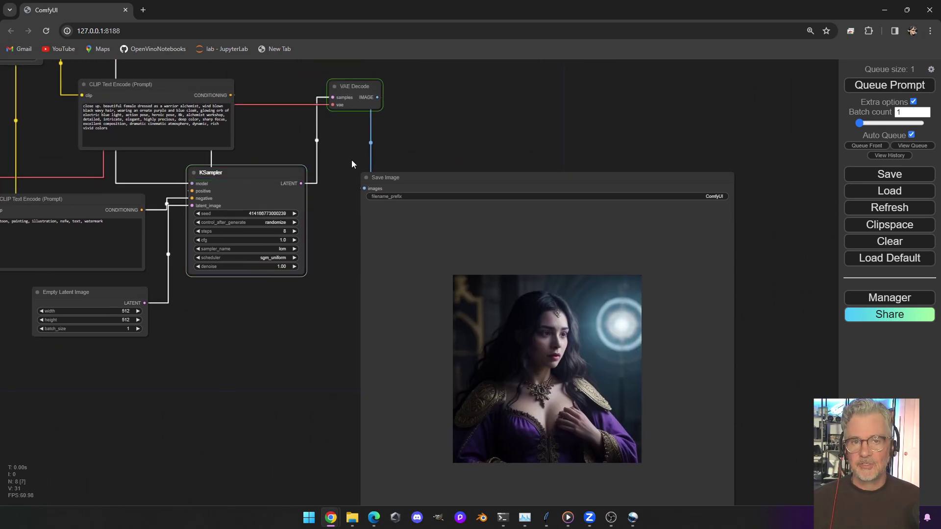
{"action": "left_click_drag", "start_coordinate": [351, 162], "coordinate": [417, 227]}
{"action": "left_click_drag", "start_coordinate": [331, 124], "coordinate": [349, 139]}
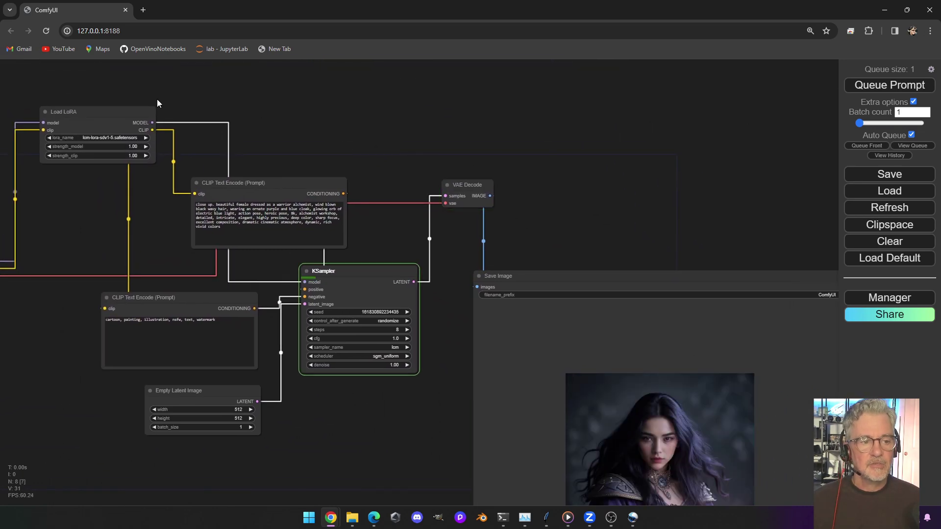
{"action": "left_click_drag", "start_coordinate": [645, 227], "coordinate": [531, 134]}
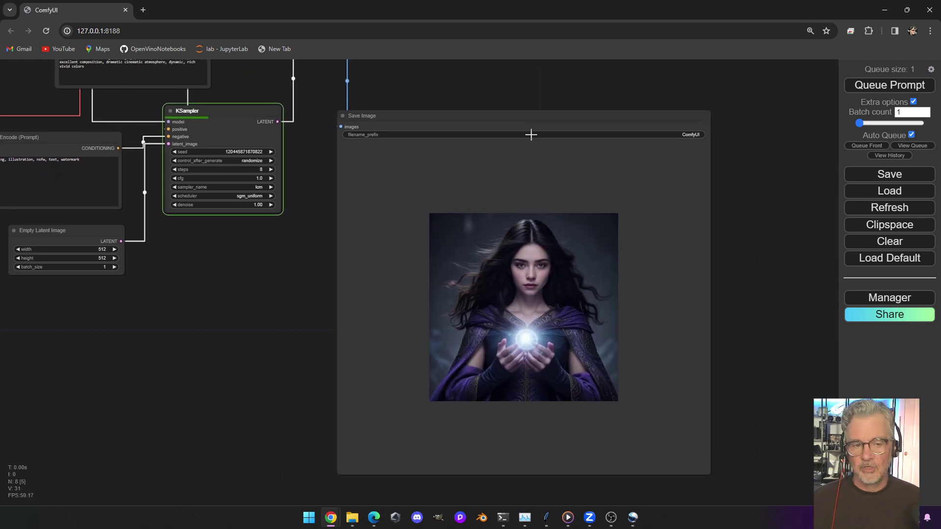
{"action": "scroll", "coordinate": [529, 158], "scroll_direction": "up", "scroll_amount": 1}
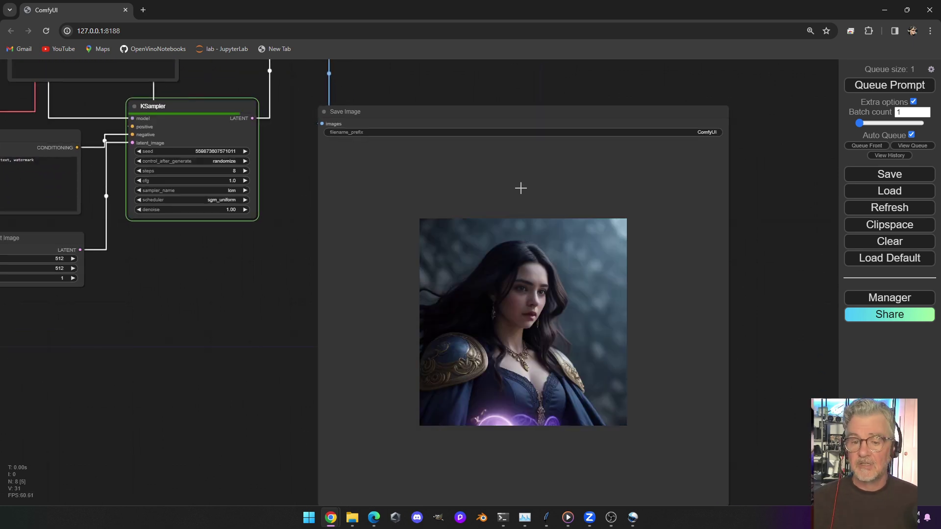
{"action": "left_click_drag", "start_coordinate": [479, 188], "coordinate": [494, 170]}
{"action": "scroll", "coordinate": [494, 170], "scroll_direction": "up", "scroll_amount": 1}
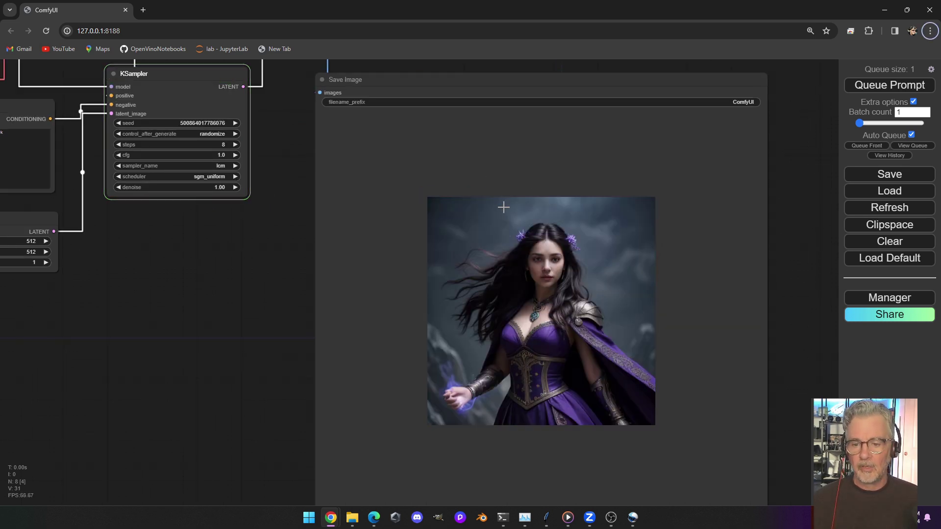
{"action": "key", "text": "alt+Tab"}
{"action": "key", "text": "alt+Tab"}
{"action": "key", "text": "alt+Tab"}
{"action": "key", "text": "alt+Tab"}
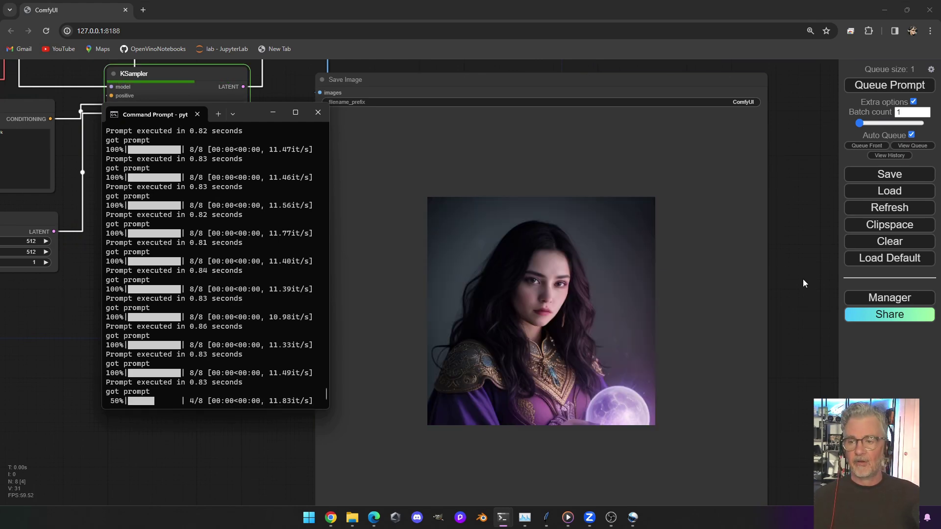
Step: Return to ComfyUI and stop the automatic repeated generation
{"action": "left_click", "coordinate": [800, 280]}
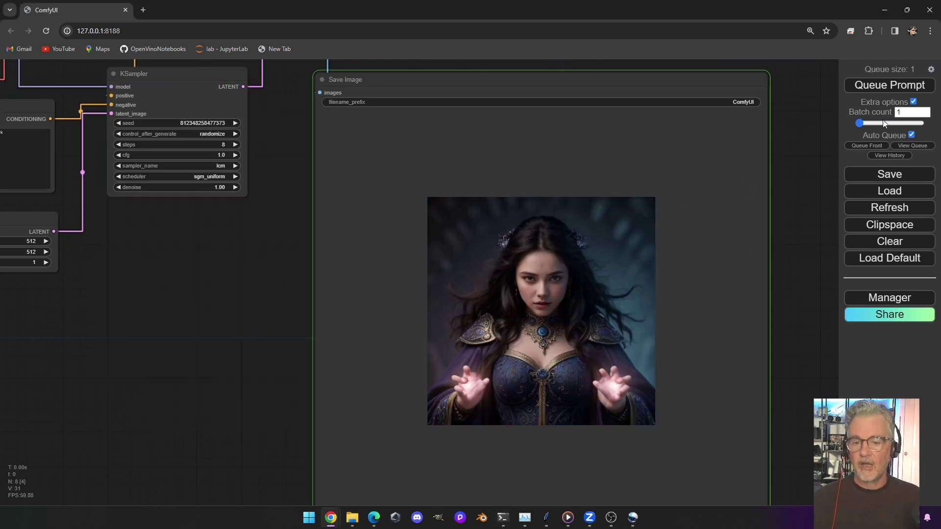
{"action": "left_click", "coordinate": [911, 136]}
{"action": "scroll", "coordinate": [398, 216], "scroll_direction": "down", "scroll_amount": 5}
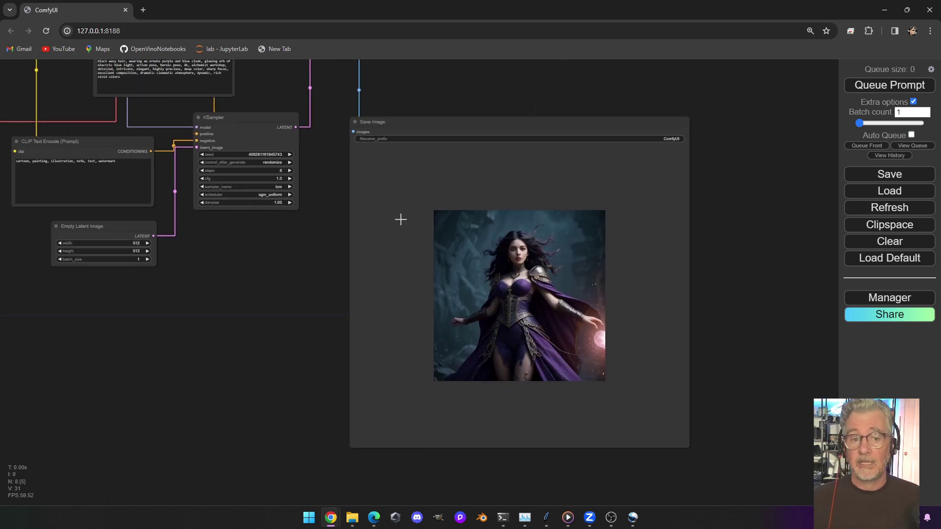
{"action": "scroll", "coordinate": [377, 209], "scroll_direction": "up", "scroll_amount": 5}
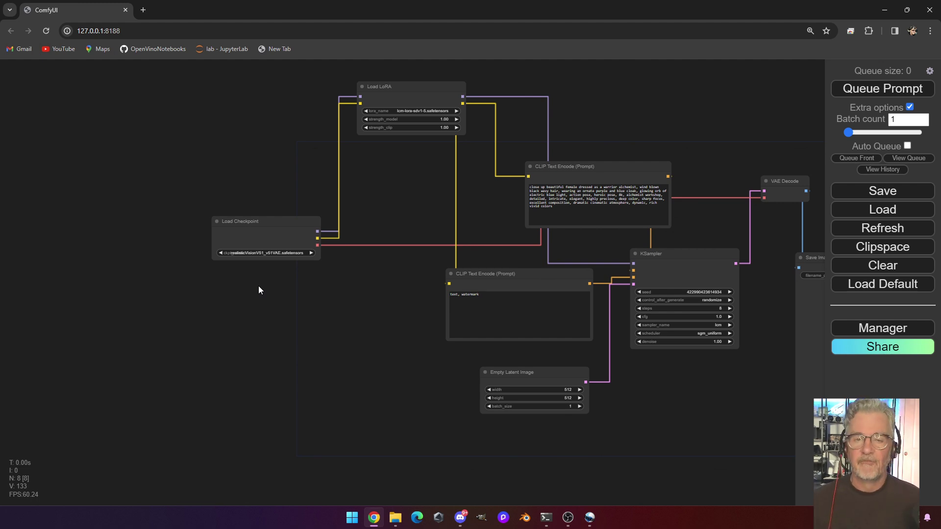
{"action": "scroll", "coordinate": [259, 290], "scroll_direction": "up", "scroll_amount": 3}
Step: Reposition the Load Checkpoint node and centre the view on it
{"action": "left_click", "coordinate": [283, 212]}
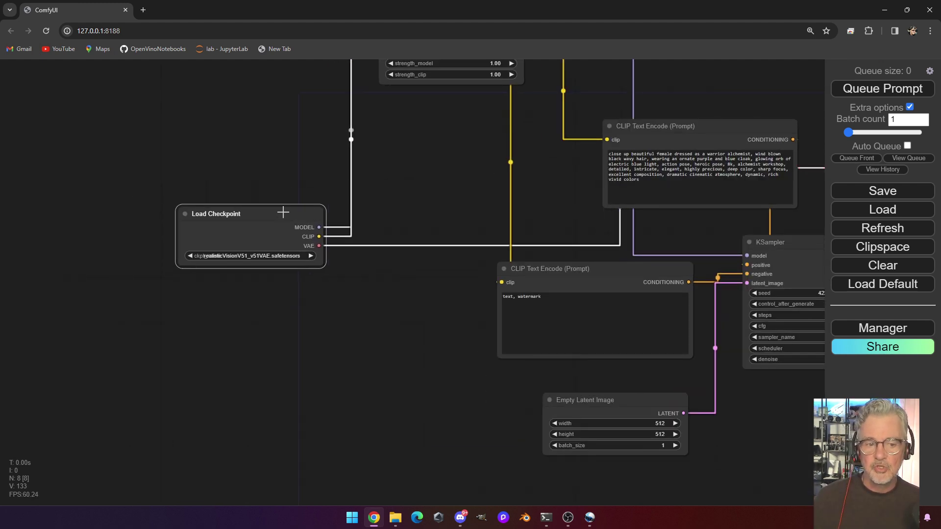
{"action": "left_click_drag", "start_coordinate": [284, 212], "coordinate": [286, 244]}
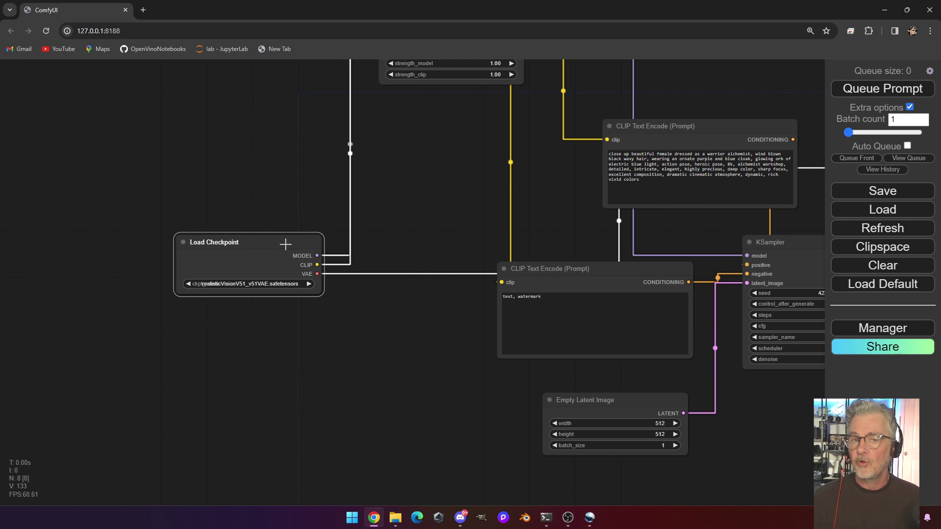
{"action": "left_click_drag", "start_coordinate": [286, 244], "coordinate": [237, 233]}
{"action": "scroll", "coordinate": [334, 287], "scroll_direction": "down", "scroll_amount": 3}
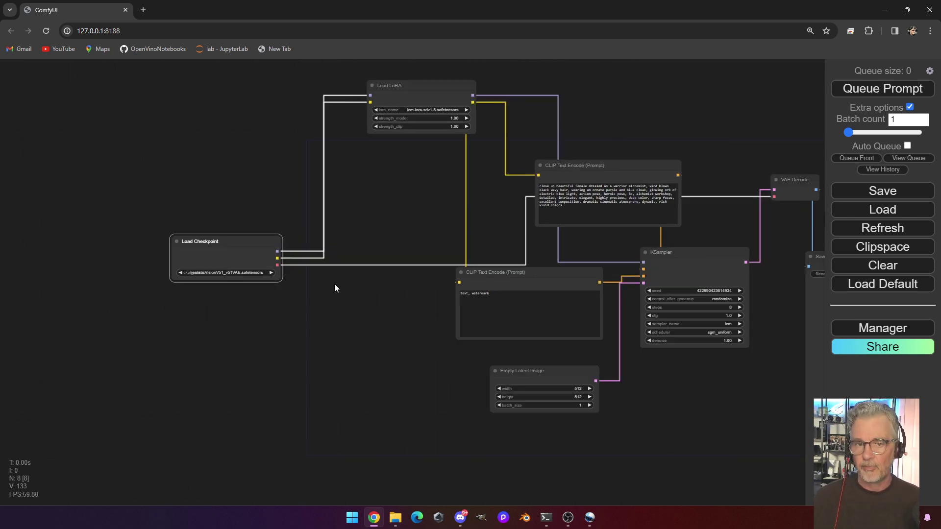
{"action": "left_click_drag", "start_coordinate": [334, 287], "coordinate": [323, 295]}
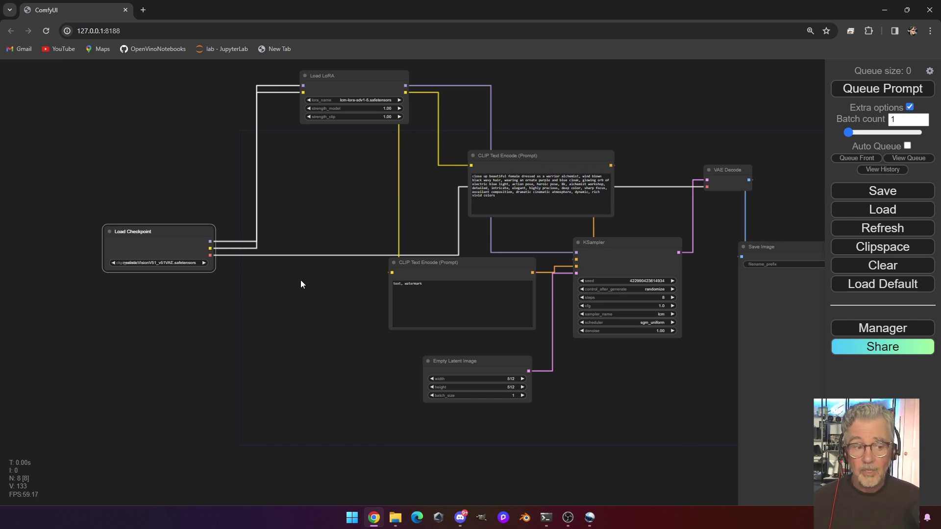
{"action": "left_click_drag", "start_coordinate": [193, 237], "coordinate": [200, 243]}
{"action": "scroll", "coordinate": [208, 249], "scroll_direction": "up", "scroll_amount": 3}
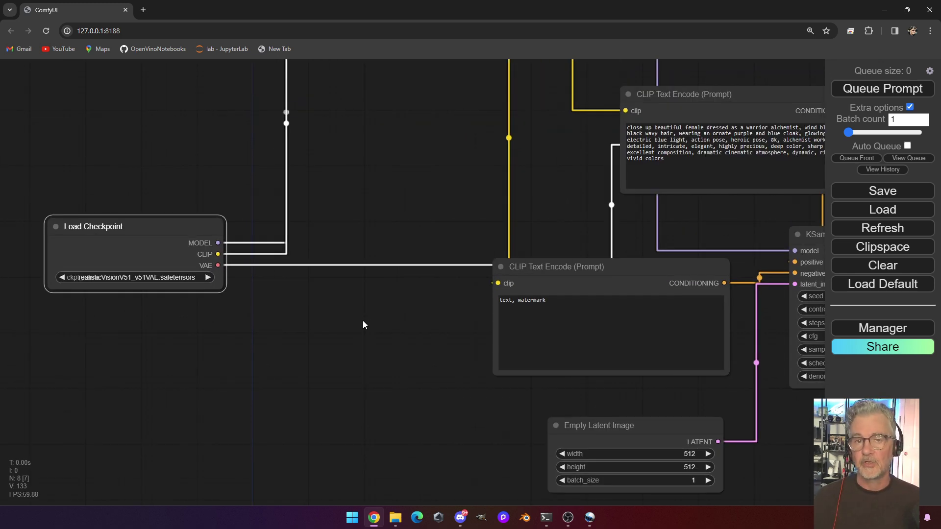
{"action": "left_click_drag", "start_coordinate": [361, 324], "coordinate": [496, 317]}
{"action": "scroll", "coordinate": [319, 368], "scroll_direction": "down", "scroll_amount": 2}
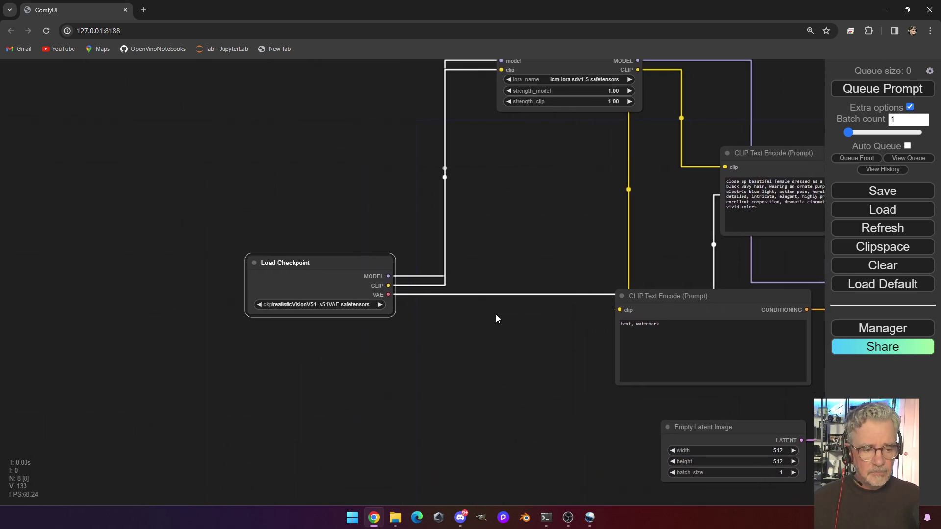
{"action": "scroll", "coordinate": [500, 336], "scroll_direction": "up", "scroll_amount": 3}
{"action": "left_click_drag", "start_coordinate": [436, 330], "coordinate": [444, 284]}
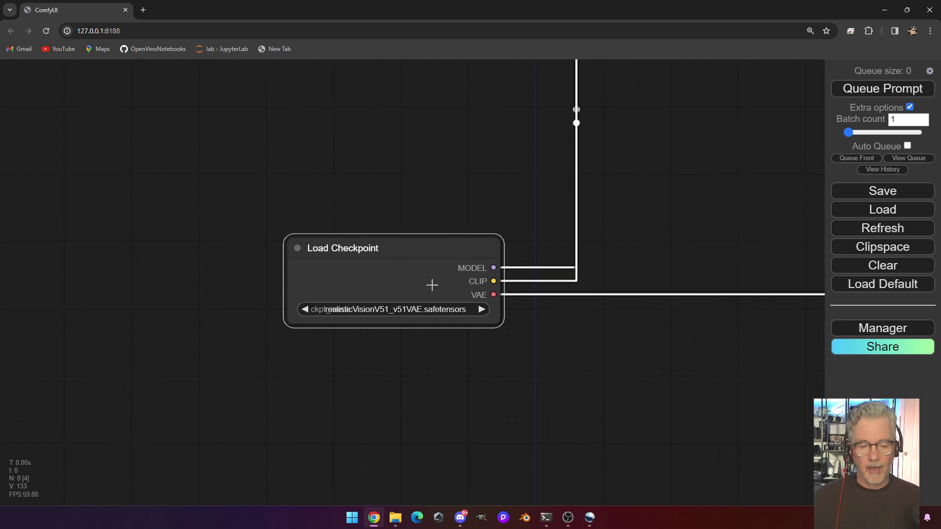
Step: Choose realisticVisionV51_v51VAE.safetensors from the Load Checkpoint ckpt_name list
{"action": "left_click", "coordinate": [411, 308]}
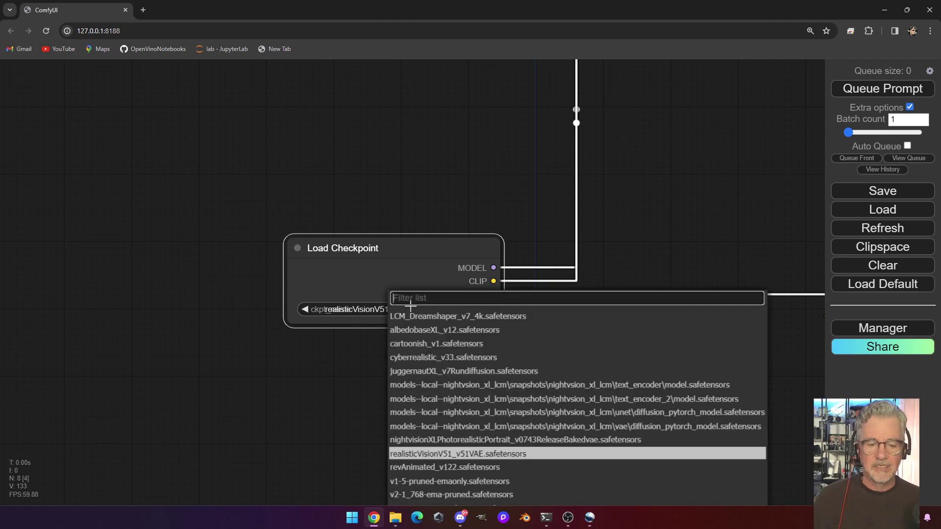
{"action": "left_click_drag", "start_coordinate": [323, 387], "coordinate": [338, 259]}
{"action": "scroll", "coordinate": [382, 147], "scroll_direction": "up", "scroll_amount": 1}
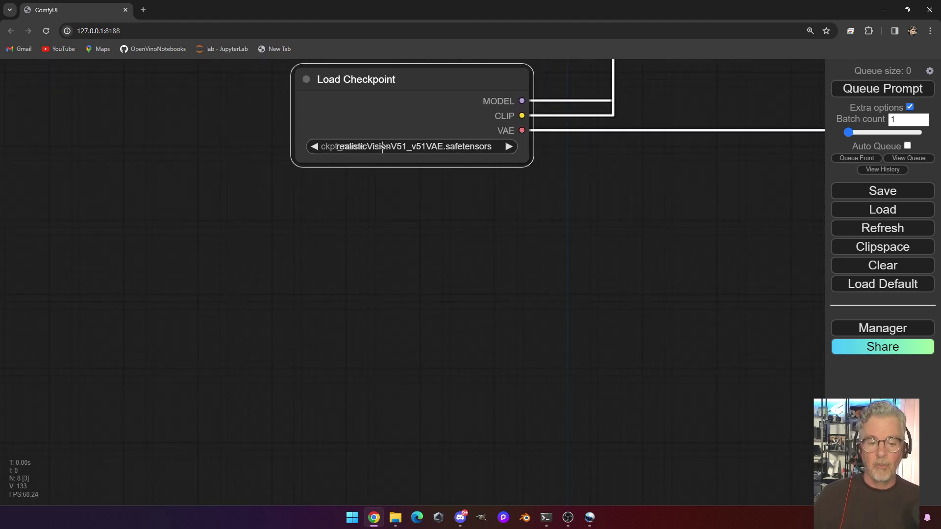
{"action": "left_click", "coordinate": [385, 147]}
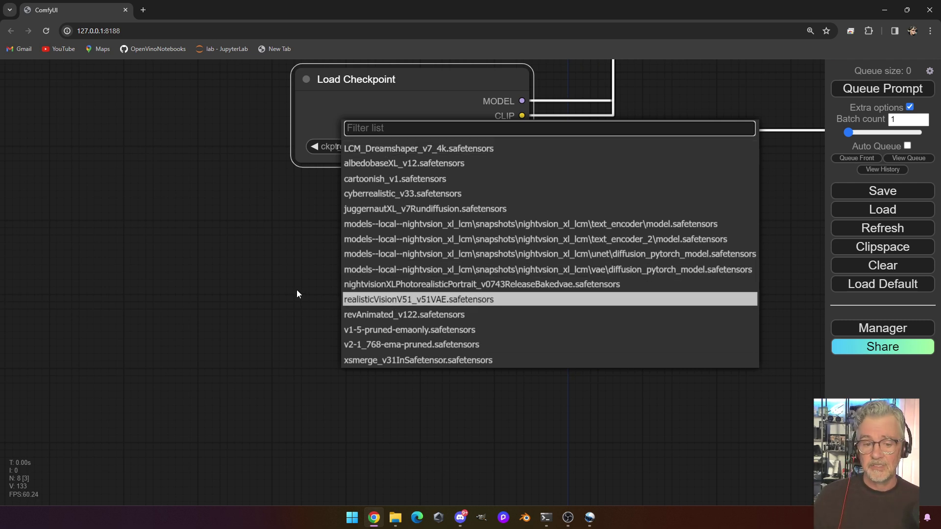
{"action": "left_click", "coordinate": [396, 300]}
{"action": "left_click_drag", "start_coordinate": [521, 309], "coordinate": [258, 347]}
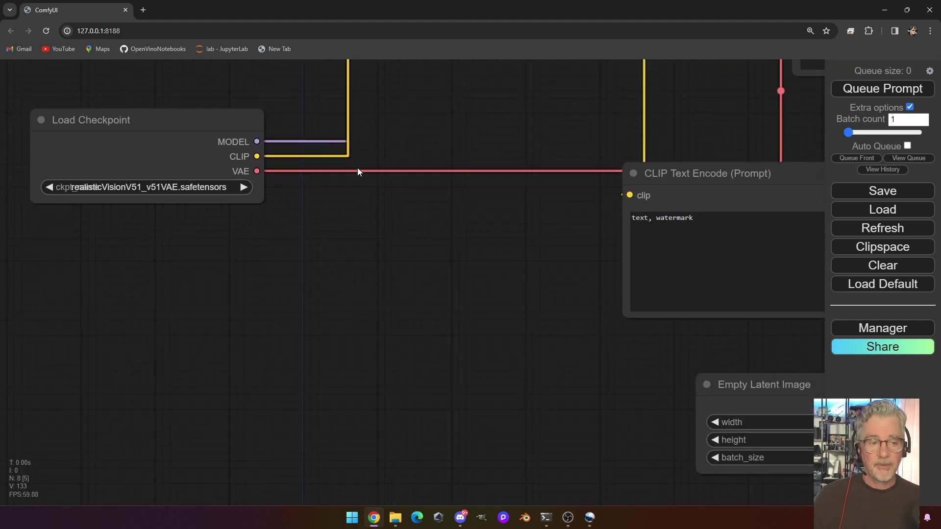
Step: Move the positive prompt node left, the KSampler up-right and the negative prompt up-left
{"action": "left_click_drag", "start_coordinate": [357, 168], "coordinate": [229, 251]}
{"action": "left_click_drag", "start_coordinate": [431, 153], "coordinate": [291, 157]}
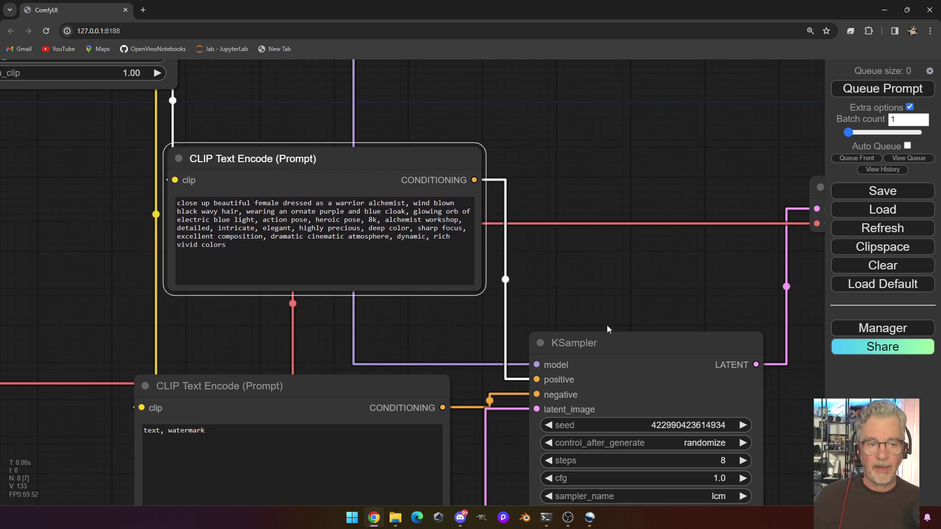
{"action": "left_click_drag", "start_coordinate": [582, 343], "coordinate": [606, 300]}
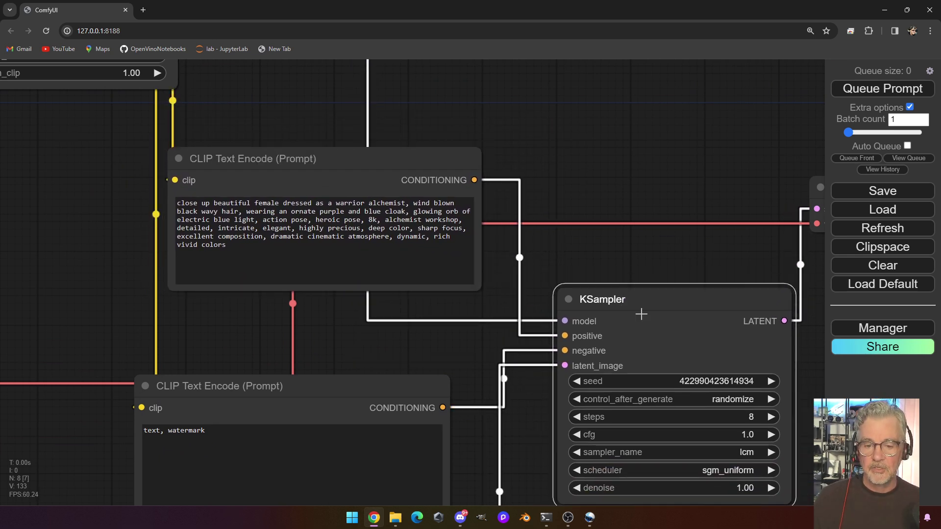
{"action": "left_click_drag", "start_coordinate": [591, 346], "coordinate": [650, 231]}
{"action": "left_click_drag", "start_coordinate": [393, 288], "coordinate": [366, 235]}
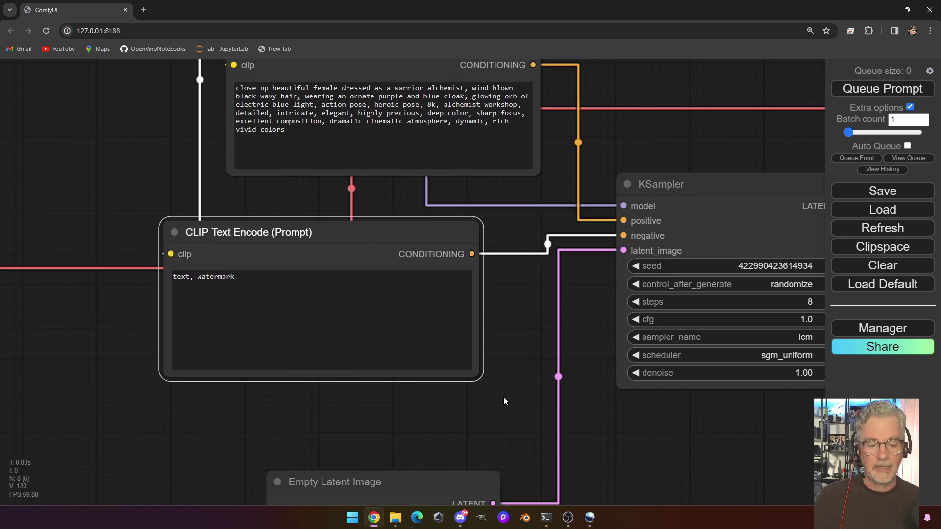
Step: Relocate the Empty Latent Image node, nudge the KSampler right, then zoom out
{"action": "left_click_drag", "start_coordinate": [504, 401], "coordinate": [441, 260]}
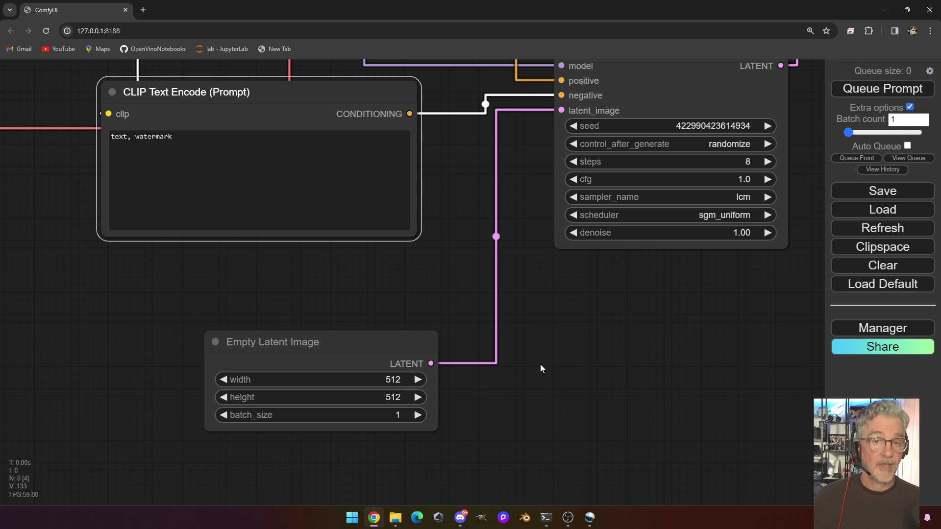
{"action": "left_click_drag", "start_coordinate": [540, 369], "coordinate": [580, 330]}
{"action": "left_click_drag", "start_coordinate": [380, 307], "coordinate": [321, 273]}
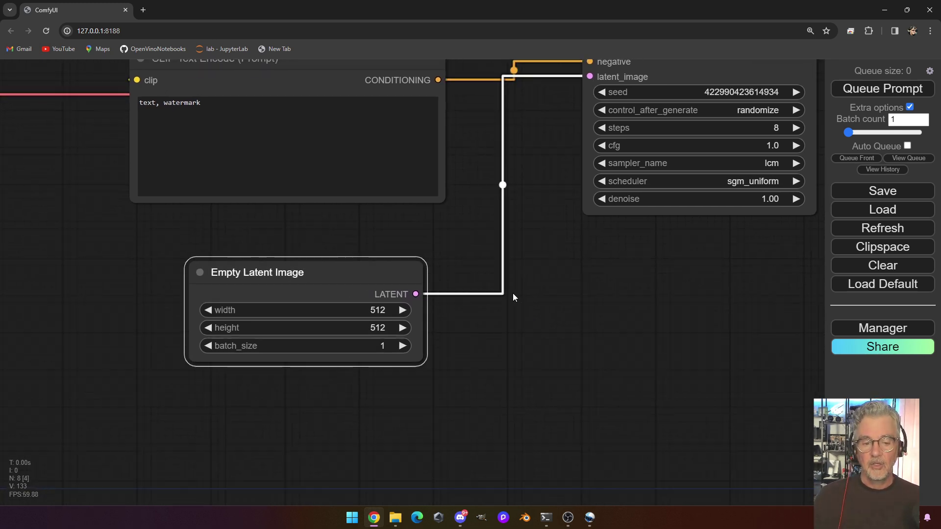
{"action": "left_click_drag", "start_coordinate": [513, 293], "coordinate": [469, 455]}
{"action": "scroll", "coordinate": [380, 403], "scroll_direction": "up", "scroll_amount": 3}
{"action": "scroll", "coordinate": [469, 455], "scroll_direction": "up", "scroll_amount": 1}
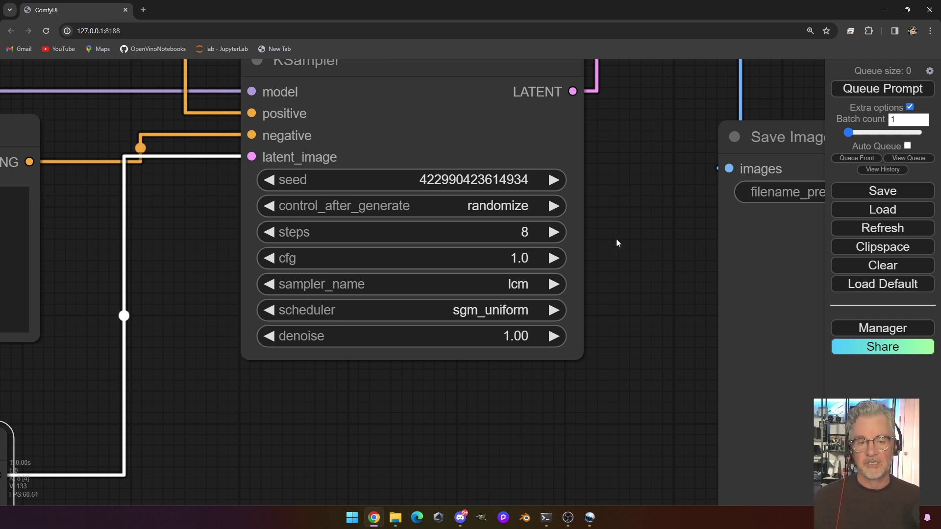
{"action": "scroll", "coordinate": [603, 242], "scroll_direction": "up", "scroll_amount": 3}
{"action": "left_click_drag", "start_coordinate": [478, 196], "coordinate": [498, 200]}
{"action": "scroll", "coordinate": [668, 292], "scroll_direction": "down", "scroll_amount": 2}
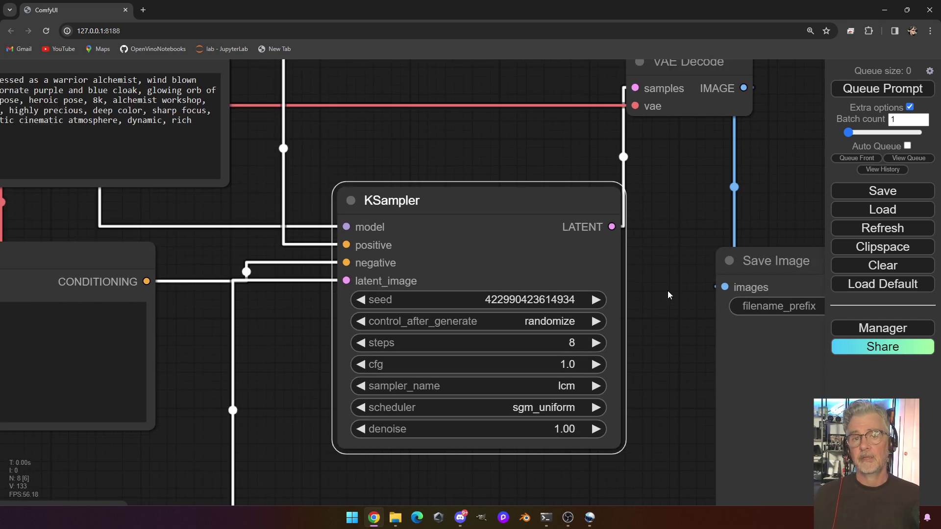
Step: Shift the Load LoRA node slightly to the left
{"action": "scroll", "coordinate": [279, 318], "scroll_direction": "down", "scroll_amount": 8}
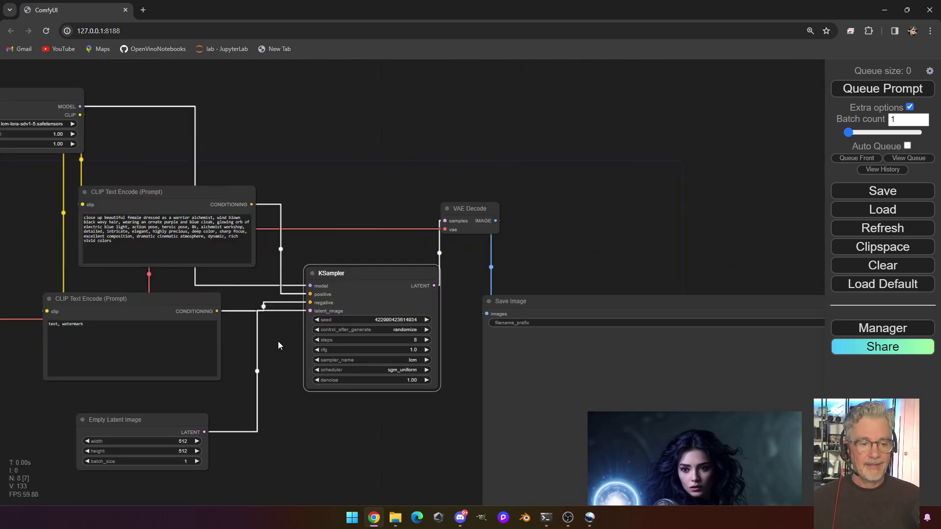
{"action": "left_click_drag", "start_coordinate": [278, 341], "coordinate": [535, 376]}
{"action": "left_click_drag", "start_coordinate": [333, 411], "coordinate": [471, 363]}
{"action": "scroll", "coordinate": [471, 351], "scroll_direction": "up", "scroll_amount": 2}
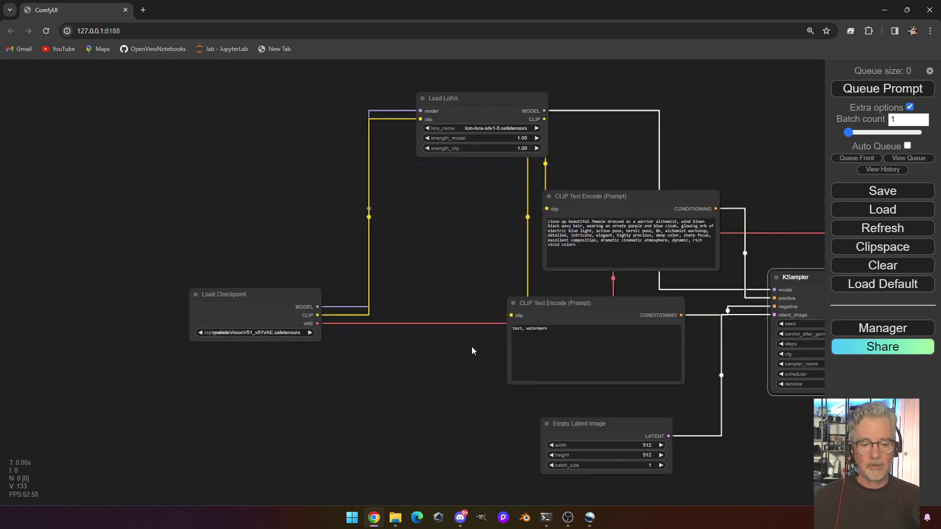
{"action": "left_click_drag", "start_coordinate": [470, 131], "coordinate": [451, 137]}
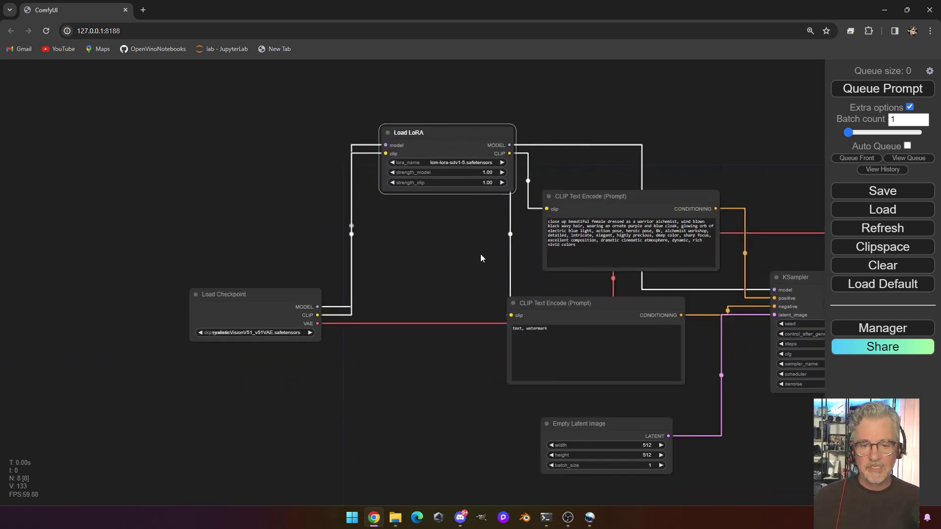
{"action": "scroll", "coordinate": [477, 256], "scroll_direction": "up", "scroll_amount": 2}
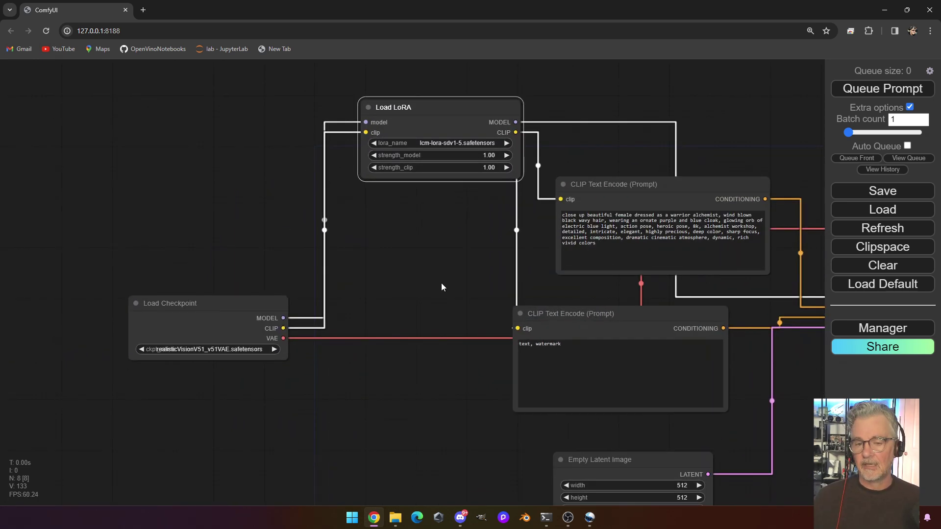
Step: Nudge the positive prompt node left and down
{"action": "left_click", "coordinate": [261, 307]}
{"action": "left_click_drag", "start_coordinate": [370, 316], "coordinate": [197, 274]}
{"action": "left_click_drag", "start_coordinate": [553, 402], "coordinate": [545, 418]}
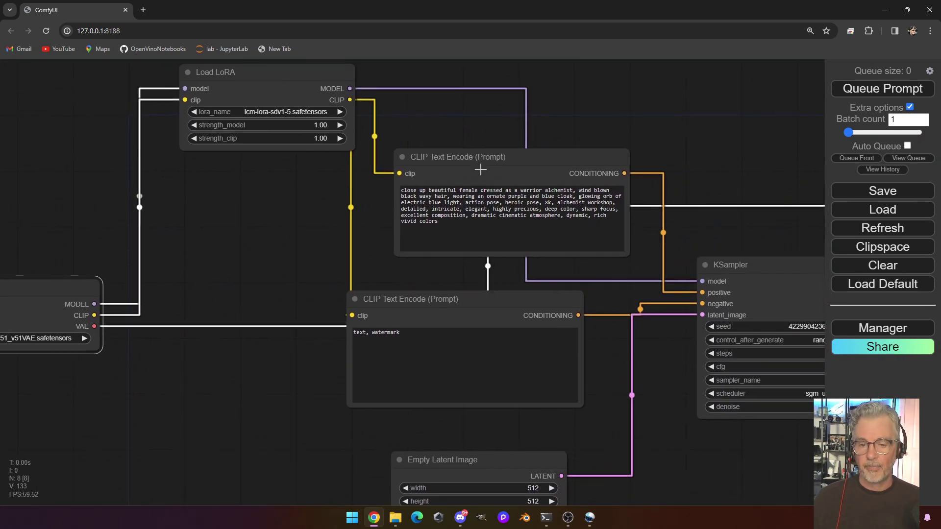
{"action": "left_click_drag", "start_coordinate": [505, 154], "coordinate": [491, 159]}
{"action": "left_click_drag", "start_coordinate": [301, 250], "coordinate": [421, 272]}
{"action": "scroll", "coordinate": [414, 265], "scroll_direction": "up", "scroll_amount": 4}
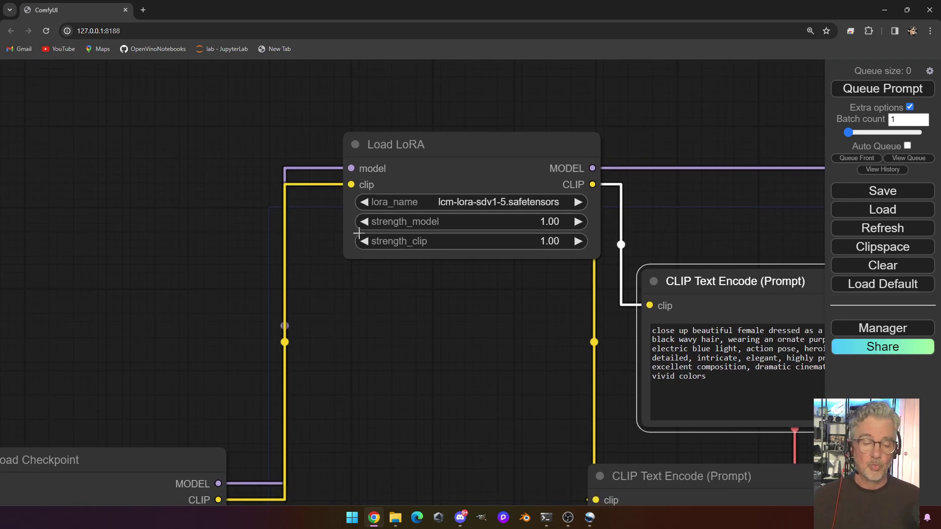
{"action": "scroll", "coordinate": [361, 384], "scroll_direction": "down", "scroll_amount": 2}
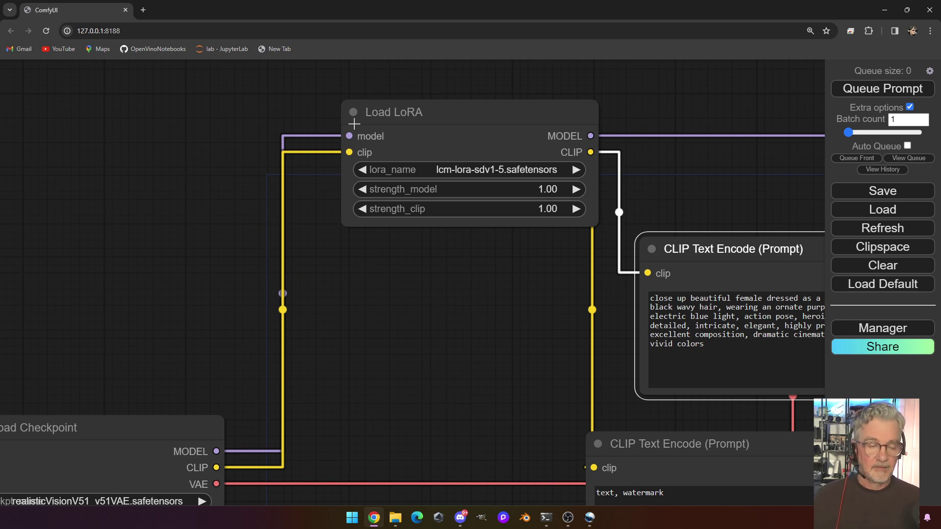
{"action": "scroll", "coordinate": [380, 273], "scroll_direction": "right", "scroll_amount": 5}
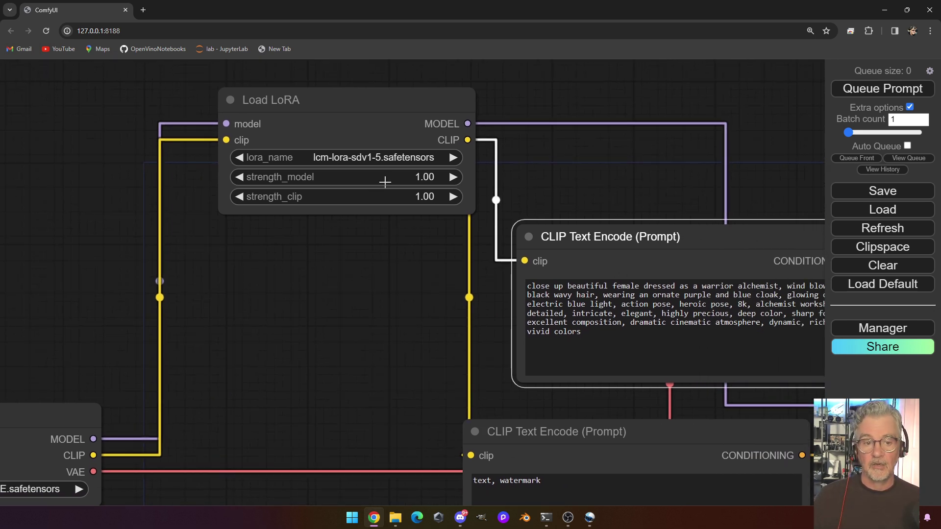
{"action": "left_click_drag", "start_coordinate": [686, 408], "coordinate": [510, 318]}
{"action": "left_click_drag", "start_coordinate": [286, 157], "coordinate": [417, 268]}
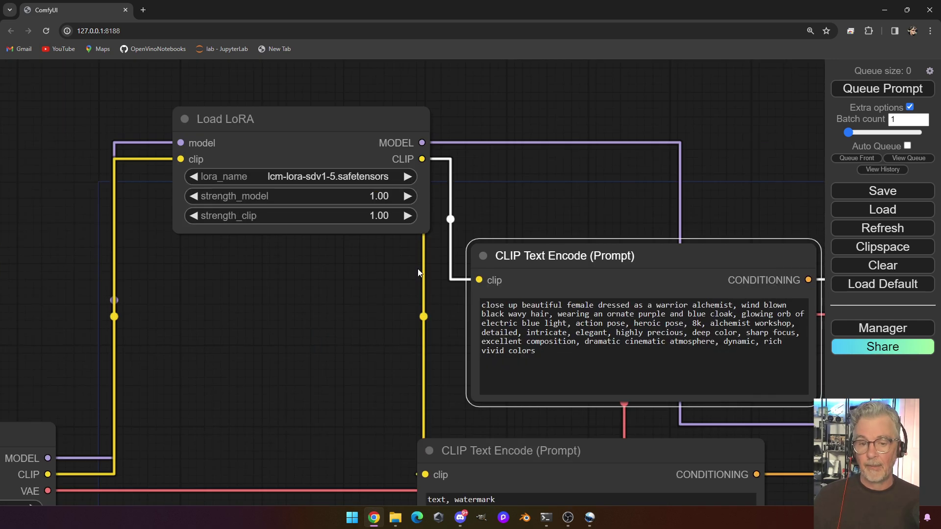
Step: Keep lcm-lora-sdv1-5.safetensors selected as the Load LoRA lora_name
{"action": "left_click", "coordinate": [485, 351]}
{"action": "left_click_drag", "start_coordinate": [635, 220], "coordinate": [532, 126]}
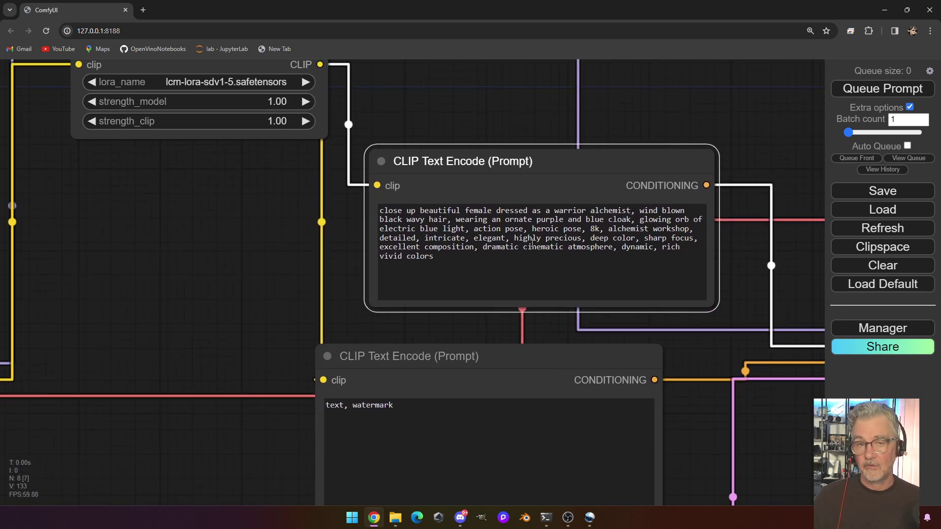
{"action": "left_click_drag", "start_coordinate": [261, 263], "coordinate": [506, 361]}
{"action": "scroll", "coordinate": [507, 362], "scroll_direction": "up", "scroll_amount": 3}
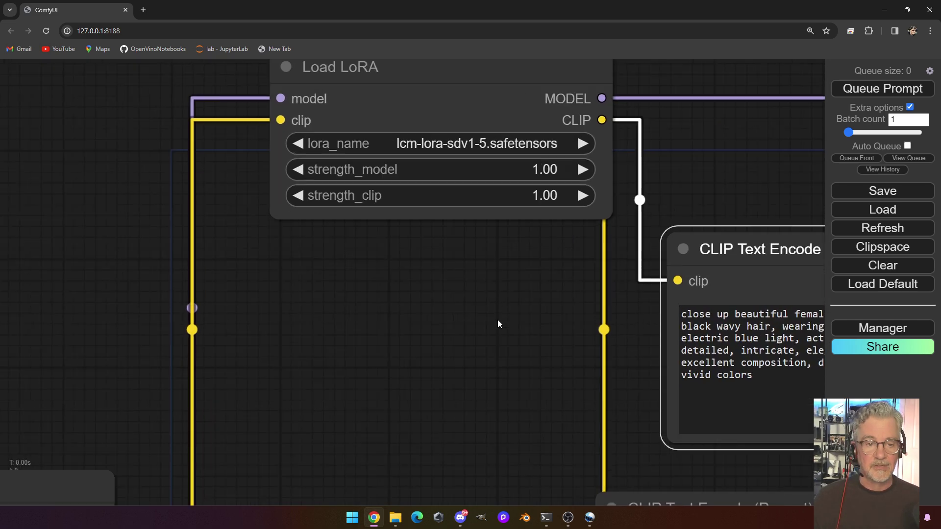
{"action": "left_click", "coordinate": [532, 183]}
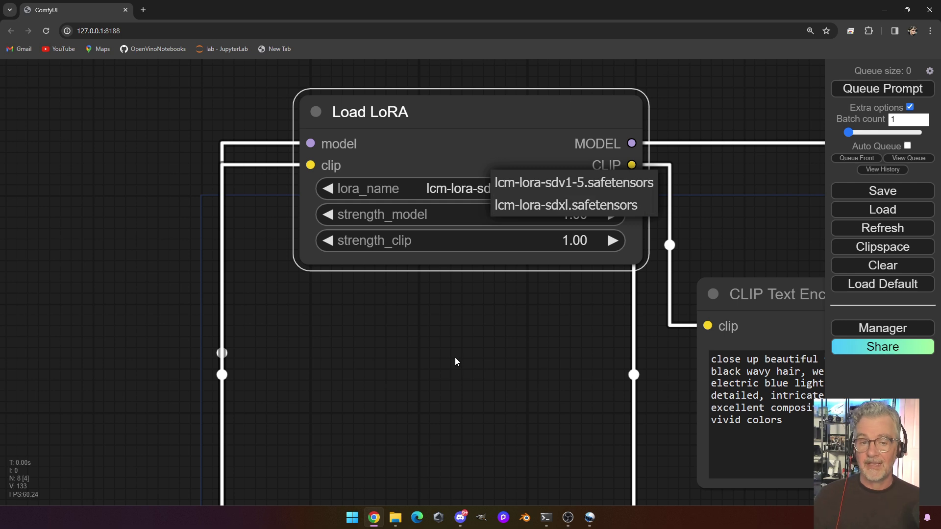
{"action": "scroll", "coordinate": [480, 280], "scroll_direction": "down", "scroll_amount": 2}
Step: Switch the Load Checkpoint model to juggernautXL_v7Rundiffusion
{"action": "left_click_drag", "start_coordinate": [478, 277], "coordinate": [563, 255]}
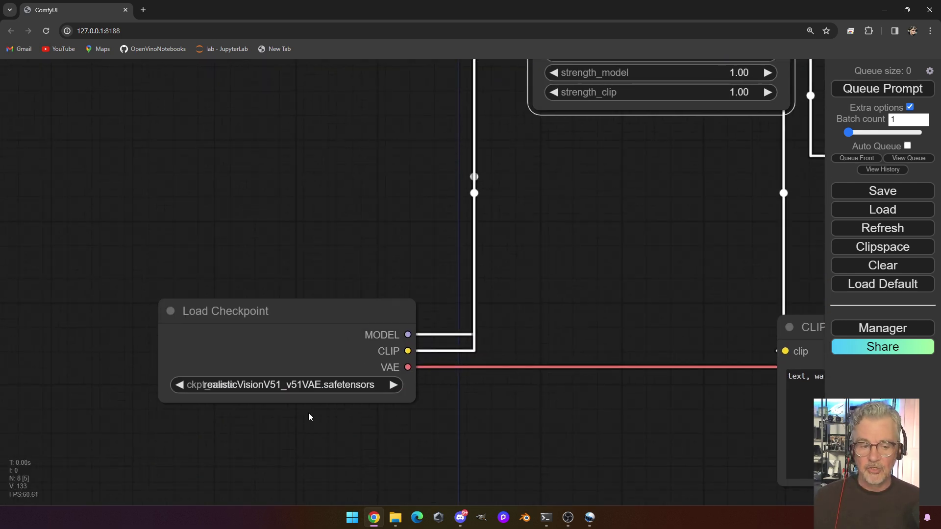
{"action": "left_click", "coordinate": [300, 389]}
{"action": "left_click", "coordinate": [325, 376]}
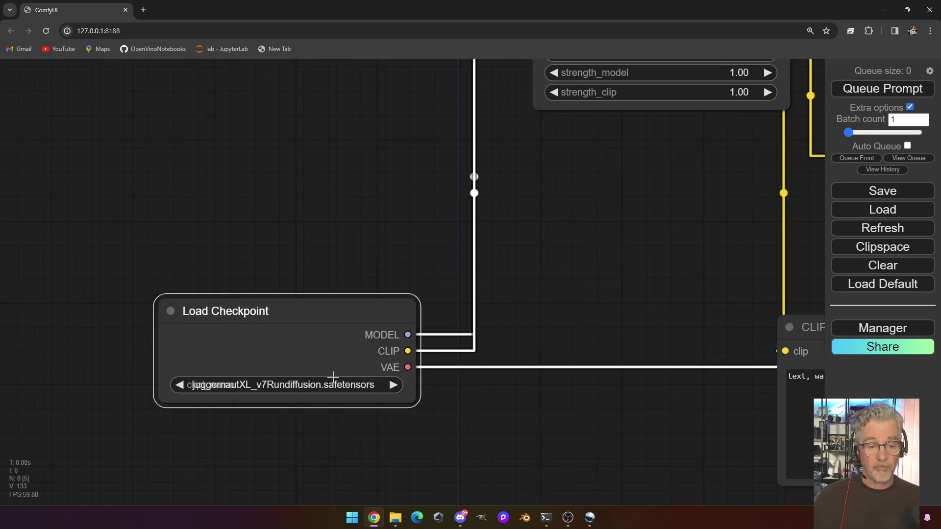
Step: Set the Load LoRA node to lcm-lora-sdxl.safetensors
{"action": "left_click_drag", "start_coordinate": [565, 243], "coordinate": [476, 286]}
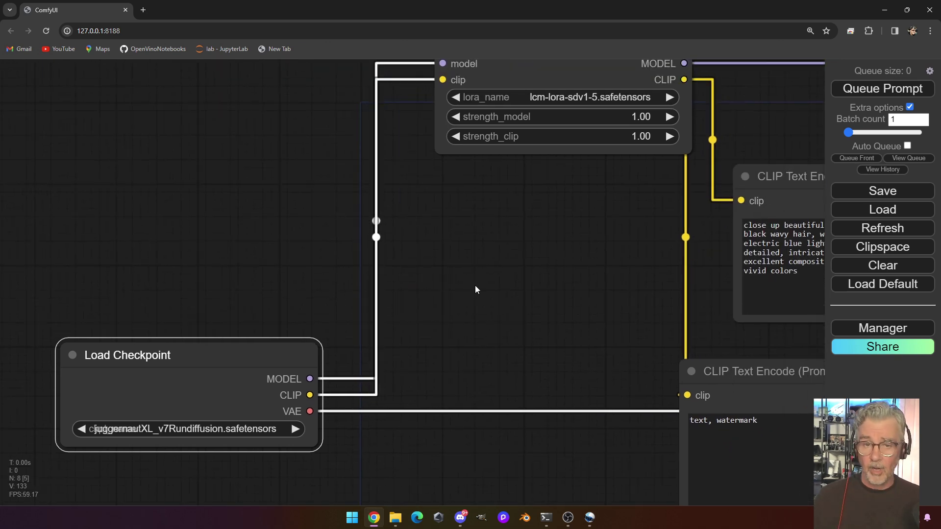
{"action": "left_click_drag", "start_coordinate": [549, 317], "coordinate": [396, 190]}
{"action": "scroll", "coordinate": [396, 191], "scroll_direction": "up", "scroll_amount": 1}
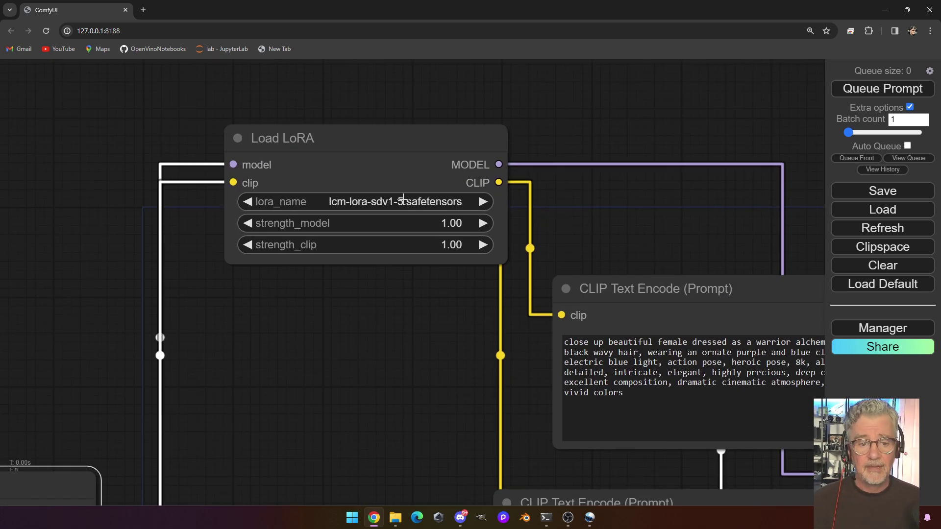
{"action": "left_click", "coordinate": [403, 201]}
{"action": "left_click", "coordinate": [414, 216]}
{"action": "left_click_drag", "start_coordinate": [445, 328], "coordinate": [407, 249]}
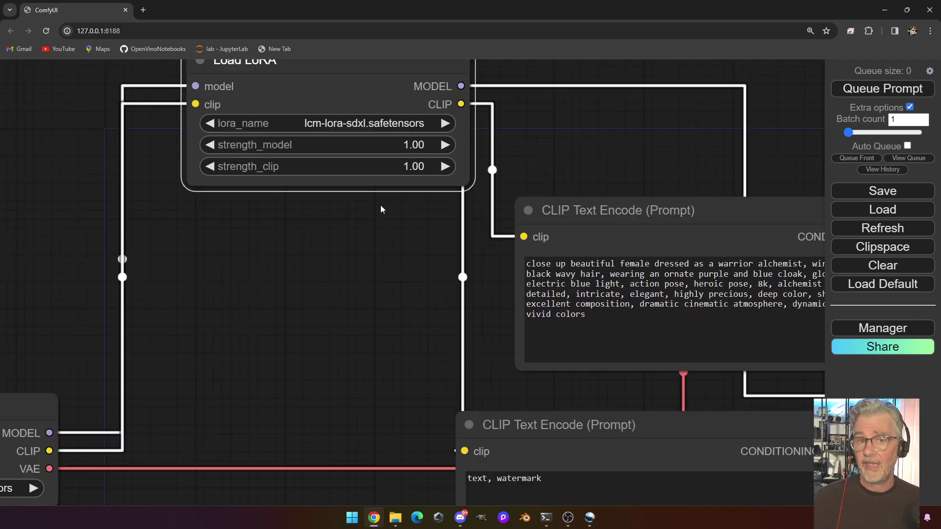
{"action": "left_click_drag", "start_coordinate": [380, 209], "coordinate": [337, 216]}
{"action": "scroll", "coordinate": [542, 363], "scroll_direction": "down", "scroll_amount": 1}
{"action": "left_click", "coordinate": [490, 343]}
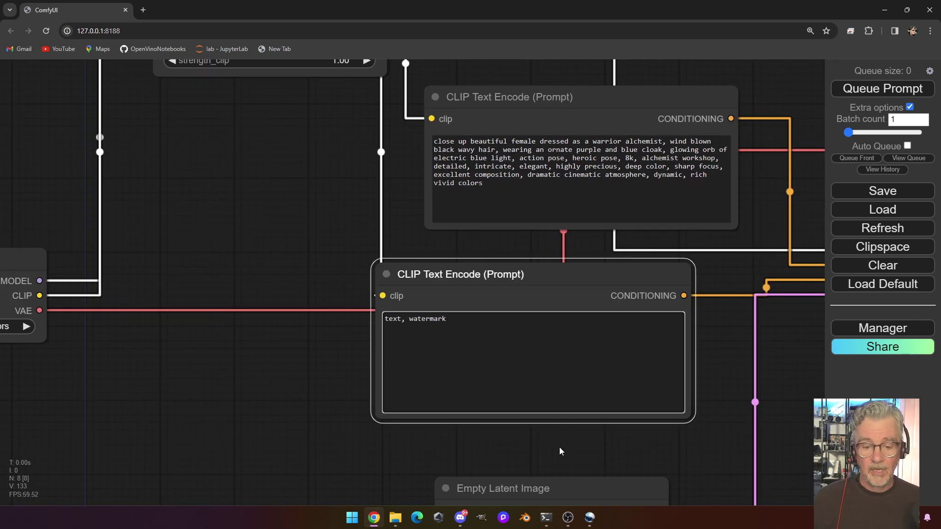
Step: Change the Empty Latent Image width and height from 512 to 1024
{"action": "left_click_drag", "start_coordinate": [560, 447], "coordinate": [476, 256]}
{"action": "scroll", "coordinate": [477, 256], "scroll_direction": "up", "scroll_amount": 4}
{"action": "left_click", "coordinate": [570, 297]}
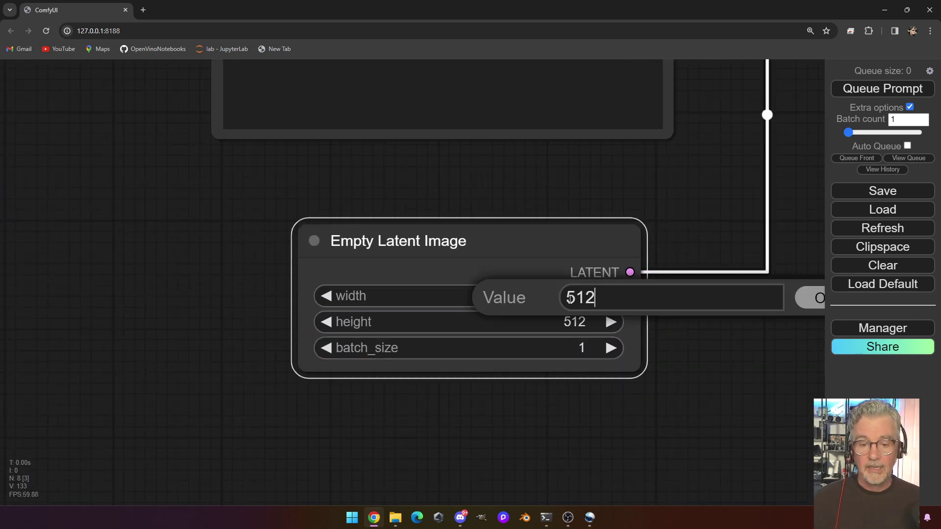
{"action": "double_click", "coordinate": [570, 297]}
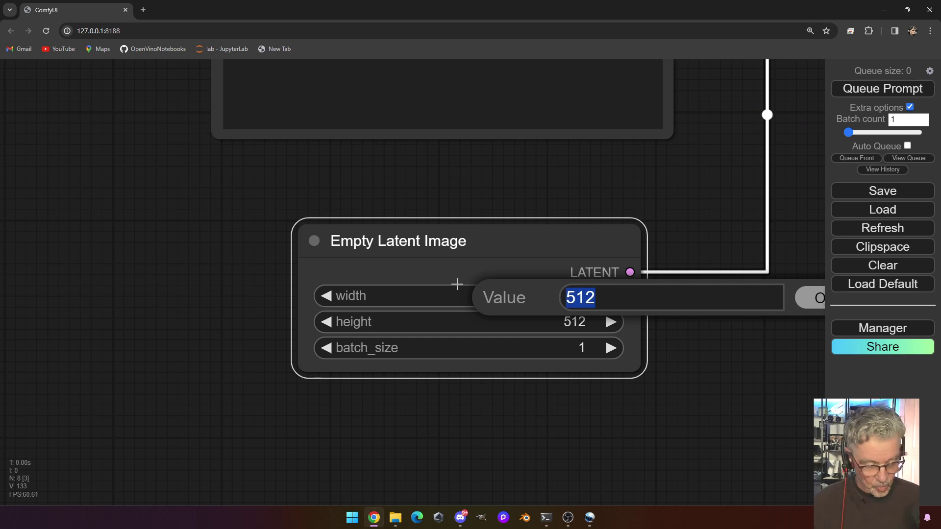
{"action": "type", "text": "1024"}
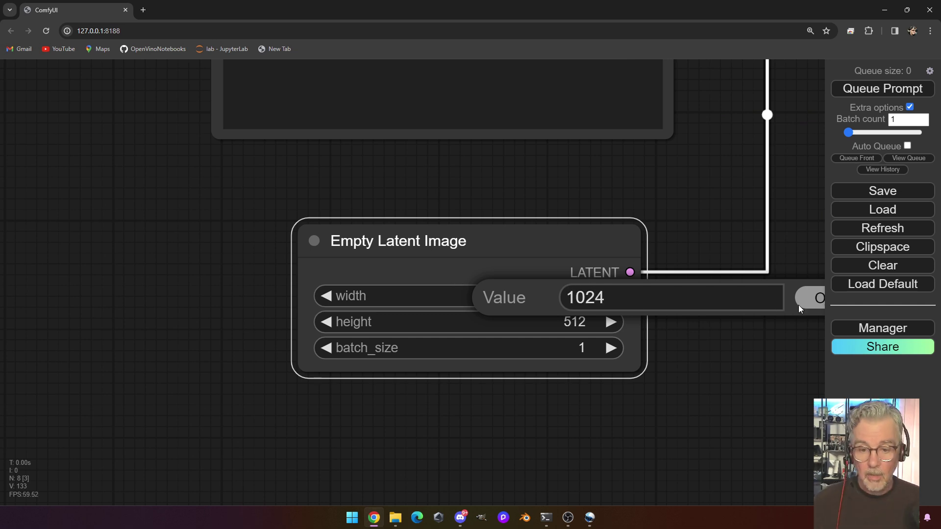
{"action": "key", "text": "Return"}
{"action": "left_click", "coordinate": [580, 317]}
{"action": "double_click", "coordinate": [619, 317]}
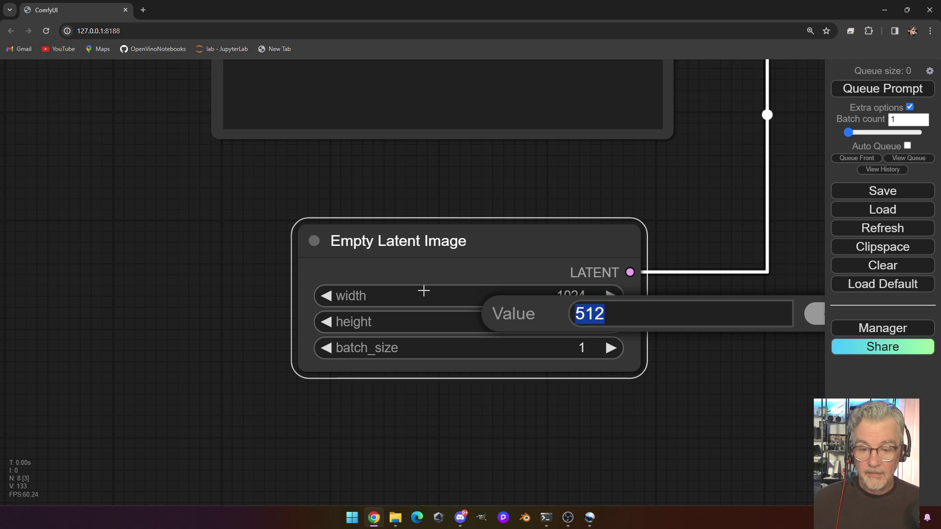
{"action": "type", "text": "1024"}
{"action": "key", "text": "Return"}
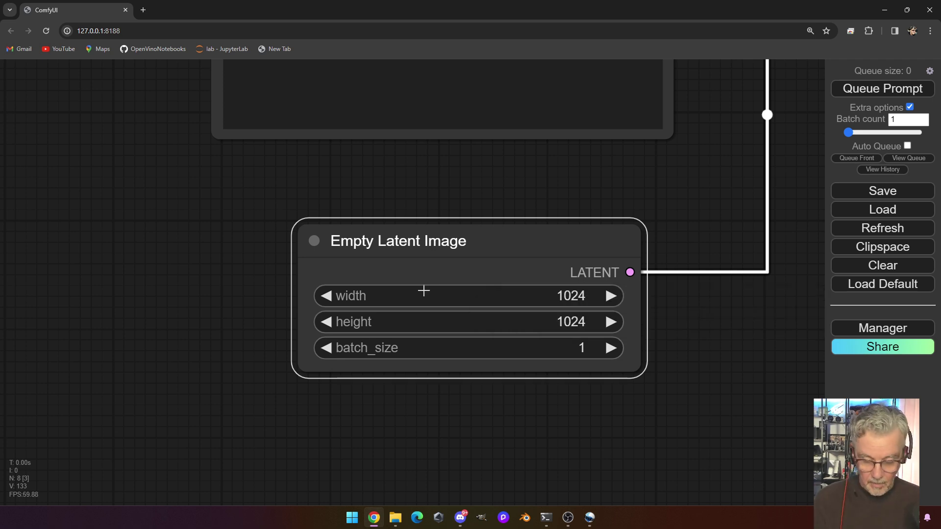
{"action": "scroll", "coordinate": [731, 316], "scroll_direction": "up", "scroll_amount": 1}
{"action": "left_click_drag", "start_coordinate": [730, 316], "coordinate": [586, 390]}
{"action": "scroll", "coordinate": [481, 387], "scroll_direction": "down", "scroll_amount": 3}
{"action": "left_click_drag", "start_coordinate": [521, 277], "coordinate": [522, 385]}
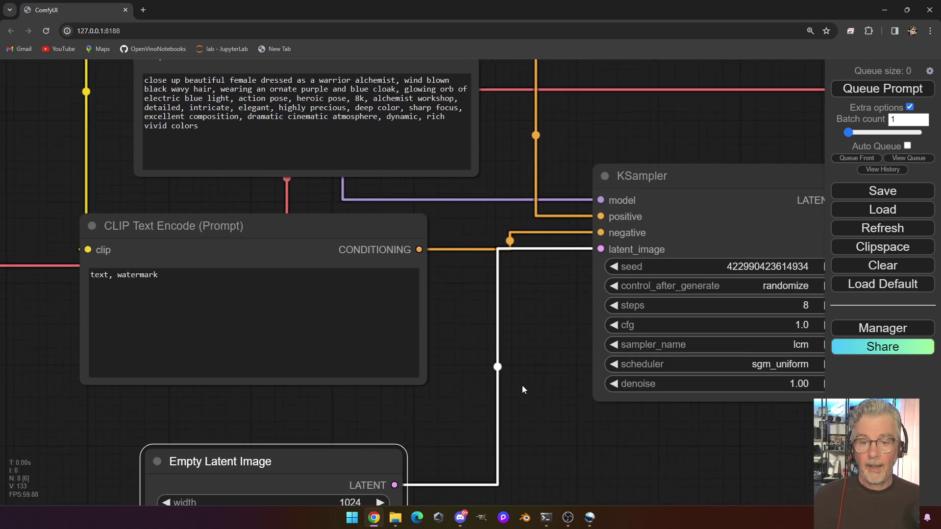
Step: Queue a single 1024×1024 SDXL alchemist render and watch its progress in the terminal
{"action": "scroll", "coordinate": [522, 385], "scroll_direction": "down", "scroll_amount": 2}
{"action": "left_click_drag", "start_coordinate": [501, 313], "coordinate": [572, 371]}
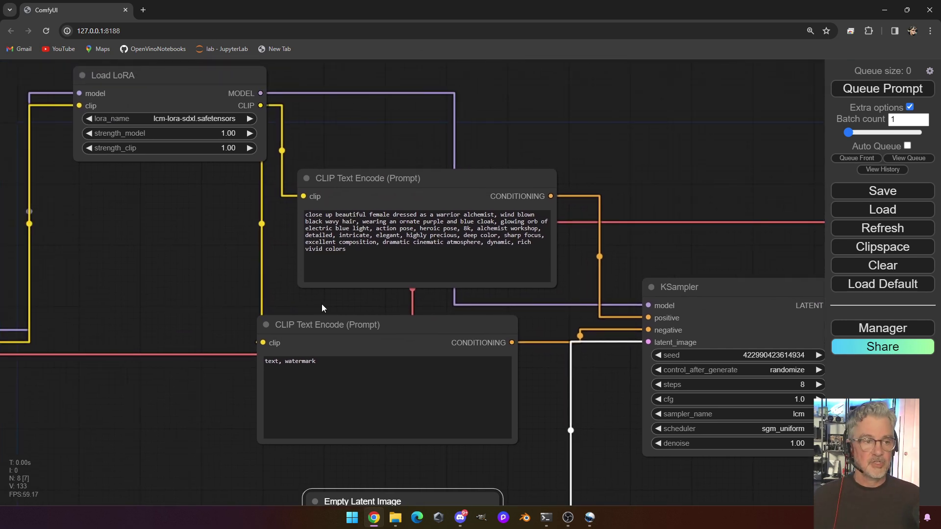
{"action": "left_click_drag", "start_coordinate": [222, 323], "coordinate": [432, 335]}
{"action": "left_click_drag", "start_coordinate": [353, 301], "coordinate": [147, 254]}
{"action": "left_click_drag", "start_coordinate": [606, 385], "coordinate": [346, 370]}
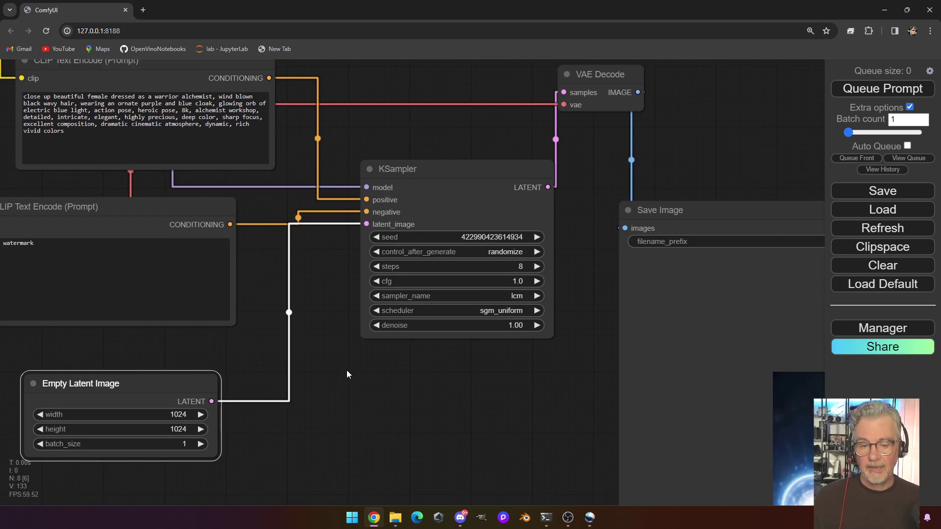
{"action": "left_click_drag", "start_coordinate": [537, 156], "coordinate": [395, 185]}
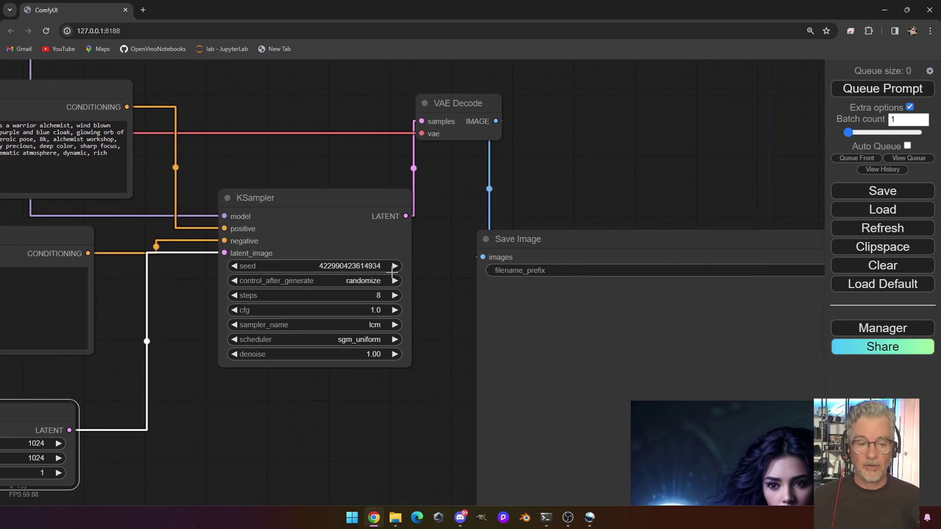
{"action": "left_click_drag", "start_coordinate": [411, 324], "coordinate": [291, 213]}
{"action": "left_click", "coordinate": [892, 91]}
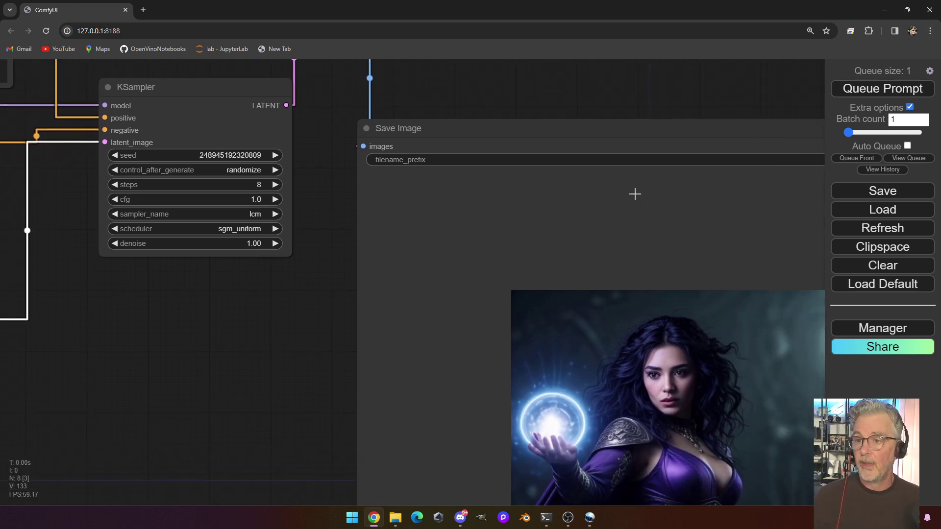
{"action": "left_click_drag", "start_coordinate": [227, 357], "coordinate": [435, 392]}
{"action": "key", "text": "alt+Tab"}
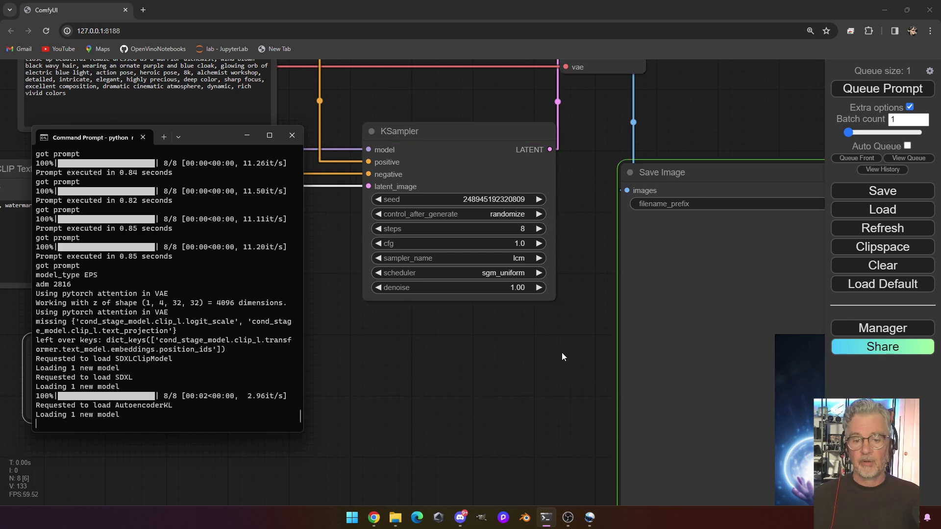
Step: Enable Auto Queue for continuous renders and check the ~3.3 s times in the console
{"action": "left_click_drag", "start_coordinate": [562, 352], "coordinate": [248, 205]}
{"action": "scroll", "coordinate": [403, 307], "scroll_direction": "down", "scroll_amount": 2}
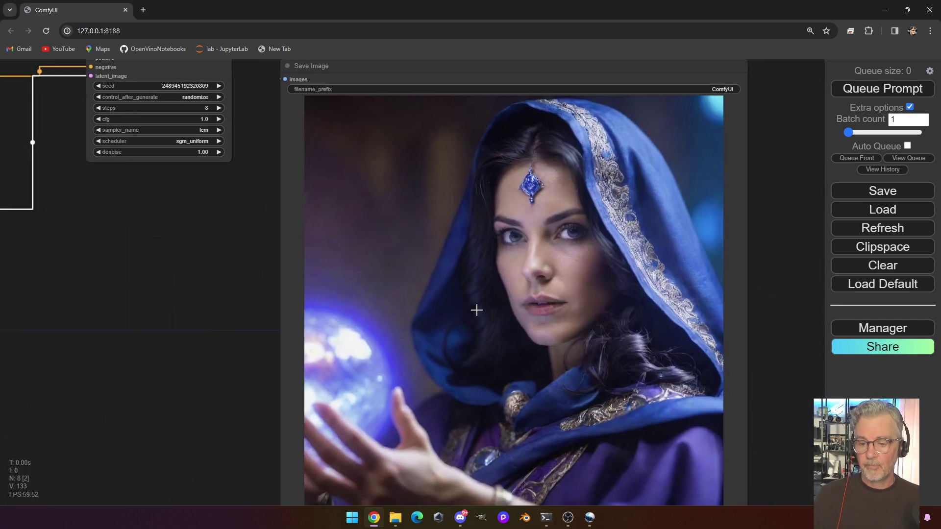
{"action": "scroll", "coordinate": [510, 308], "scroll_direction": "down", "scroll_amount": 2}
{"action": "scroll", "coordinate": [510, 309], "scroll_direction": "up", "scroll_amount": 5}
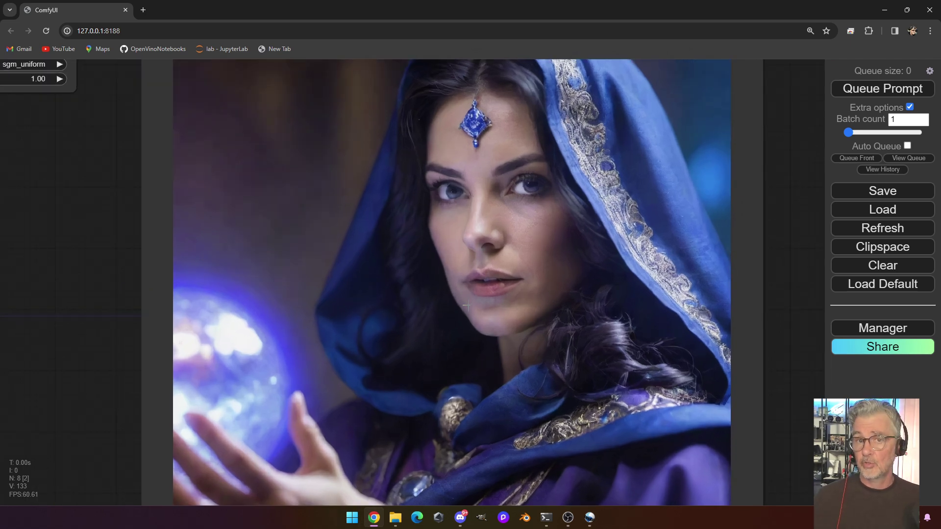
{"action": "left_click", "coordinate": [908, 145]}
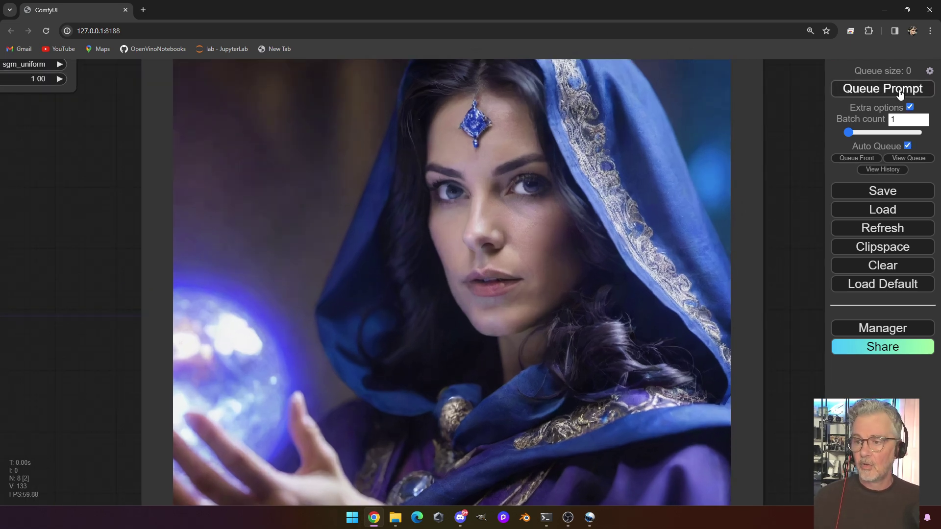
{"action": "left_click", "coordinate": [899, 88]}
{"action": "left_click_drag", "start_coordinate": [176, 253], "coordinate": [363, 321]}
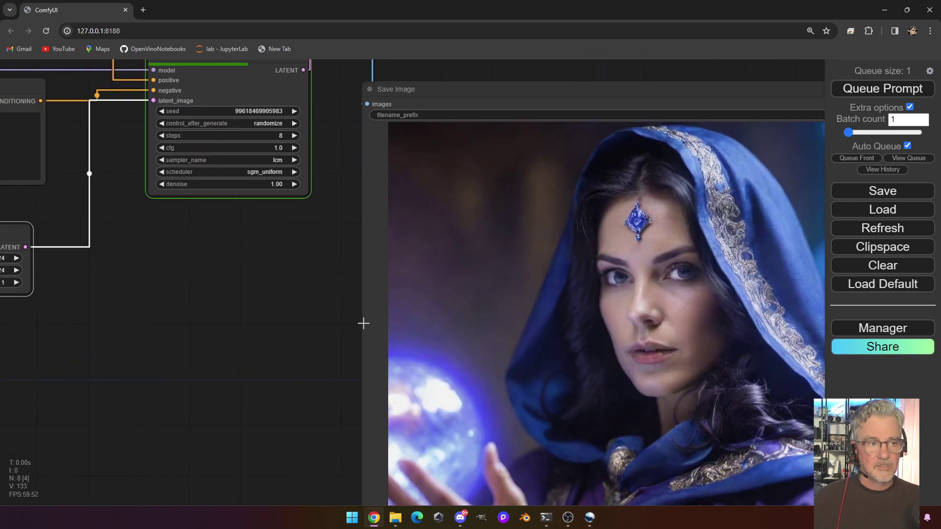
{"action": "scroll", "coordinate": [295, 314], "scroll_direction": "down", "scroll_amount": 2}
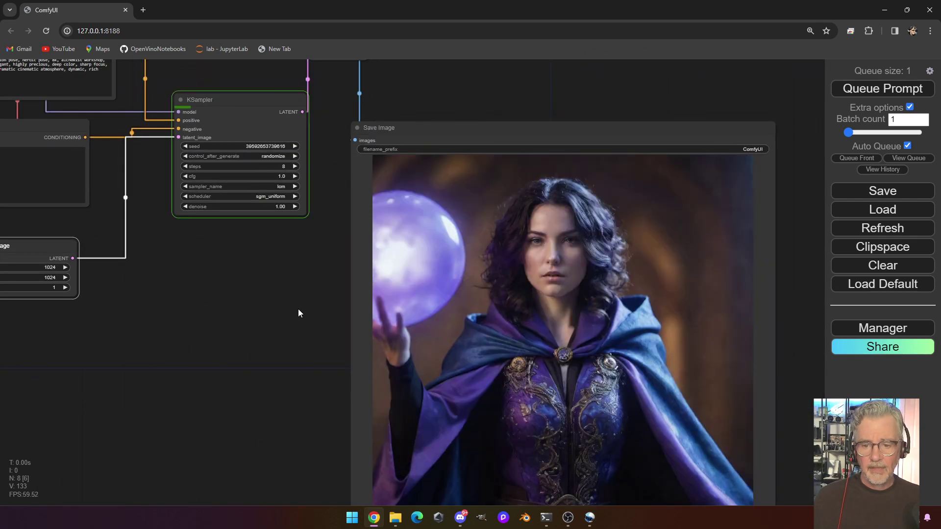
{"action": "left_click_drag", "start_coordinate": [298, 308], "coordinate": [209, 258]}
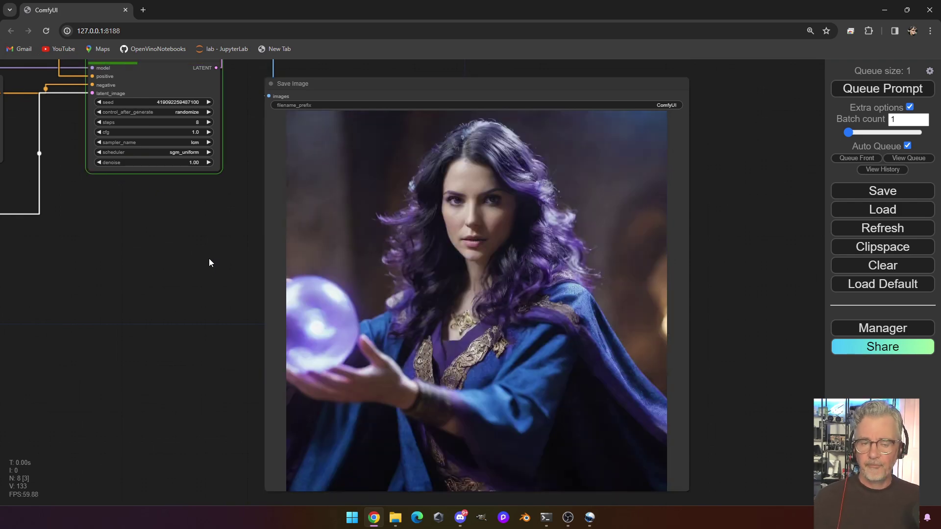
{"action": "key", "text": "alt+Tab"}
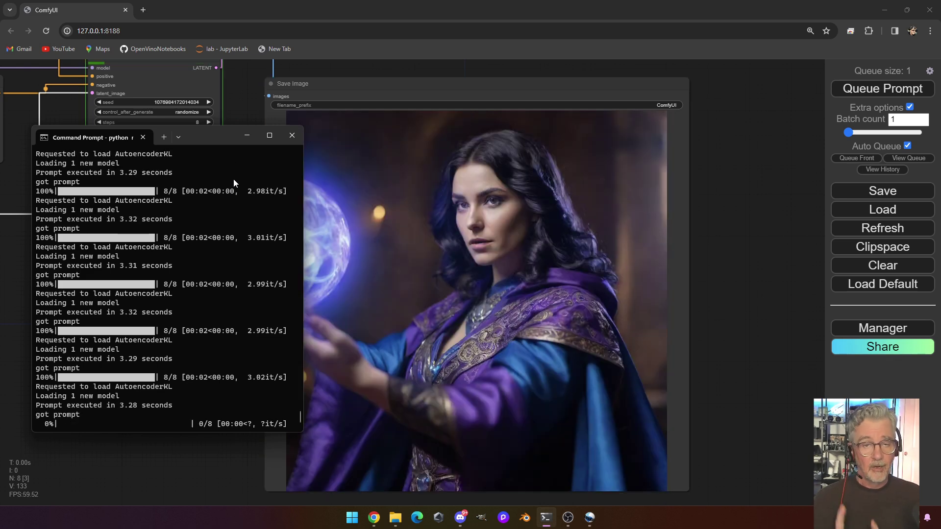
Step: Turn off Auto Queue to stop continuous generation
{"action": "left_click", "coordinate": [907, 146]}
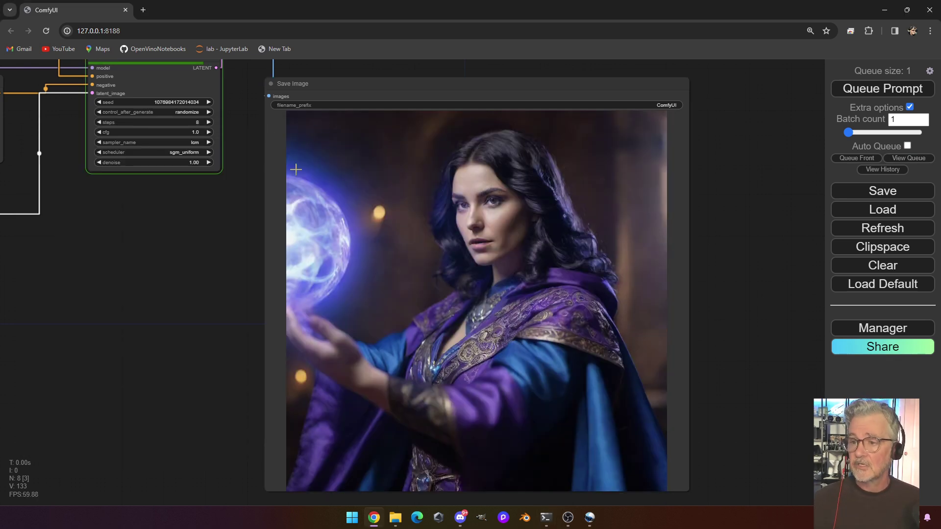
{"action": "left_click_drag", "start_coordinate": [268, 235], "coordinate": [604, 304]}
{"action": "scroll", "coordinate": [416, 260], "scroll_direction": "down", "scroll_amount": 4}
{"action": "scroll", "coordinate": [428, 329], "scroll_direction": "up", "scroll_amount": 4}
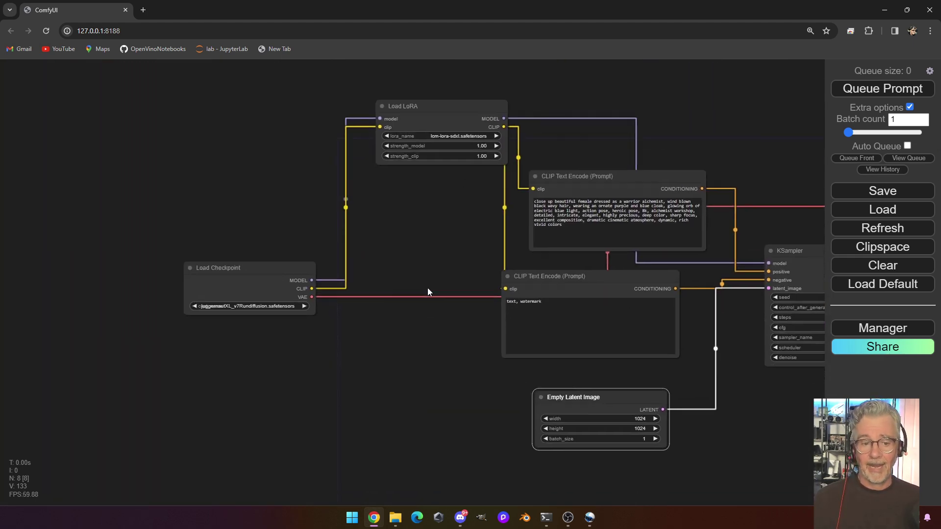
{"action": "left_click_drag", "start_coordinate": [428, 289], "coordinate": [358, 287]}
{"action": "left_click_drag", "start_coordinate": [346, 226], "coordinate": [270, 212]}
{"action": "scroll", "coordinate": [264, 214], "scroll_direction": "up", "scroll_amount": 1}
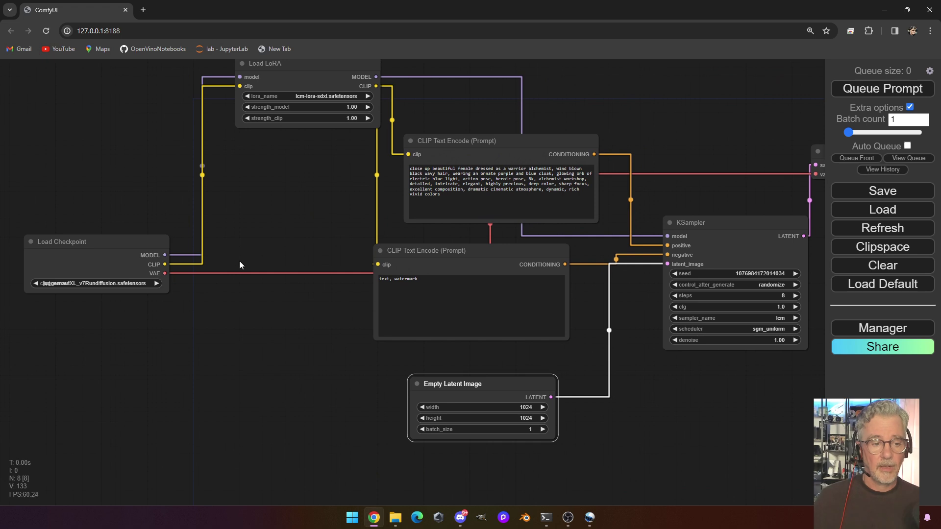
Step: Reconnect both prompt nodes' clip inputs to the checkpoint's CLIP instead of the LoRA
{"action": "left_click_drag", "start_coordinate": [405, 152], "coordinate": [290, 168]}
{"action": "left_click", "coordinate": [373, 268]}
{"action": "left_click_drag", "start_coordinate": [375, 263], "coordinate": [294, 218]}
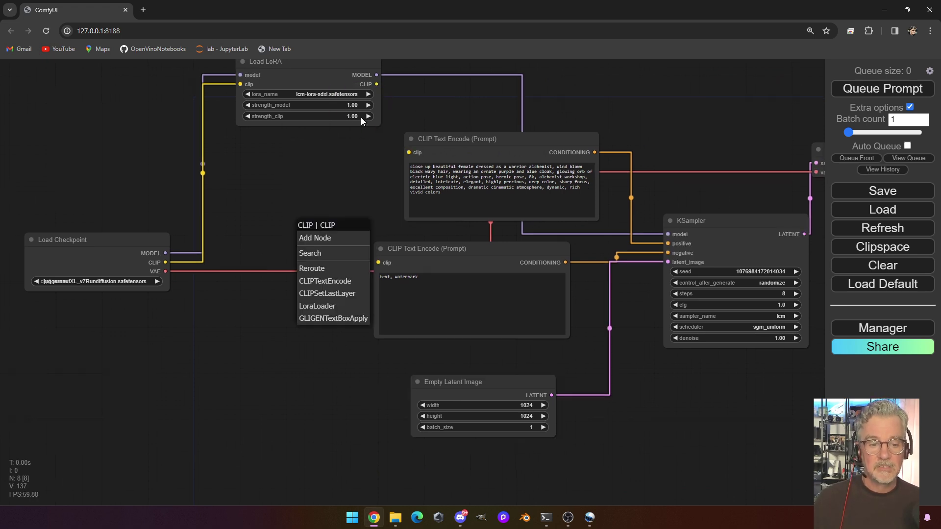
{"action": "left_click_drag", "start_coordinate": [157, 259], "coordinate": [446, 182]}
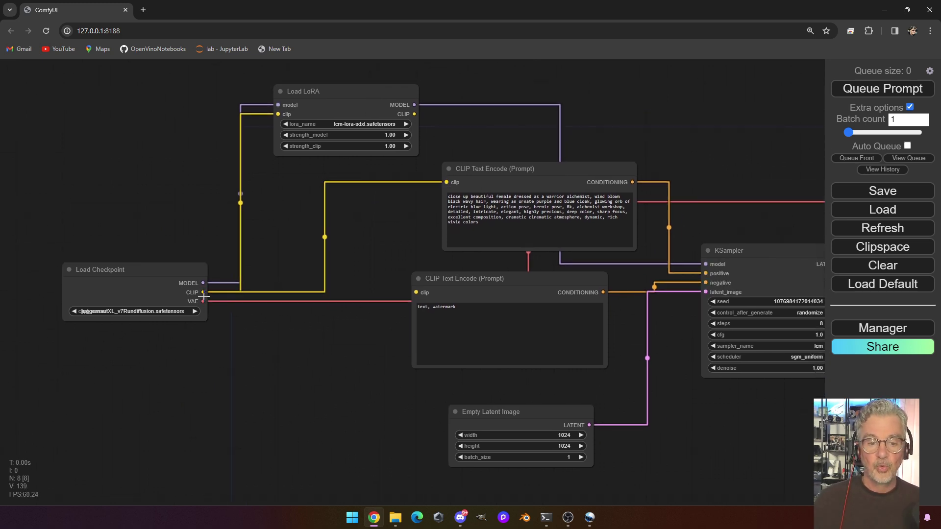
{"action": "left_click_drag", "start_coordinate": [203, 292], "coordinate": [420, 295]}
{"action": "left_click_drag", "start_coordinate": [396, 332], "coordinate": [278, 328]}
Step: Feed the checkpoint's MODEL straight into the KSampler, bypassing the LCM LoRA
{"action": "scroll", "coordinate": [278, 327], "scroll_direction": "up", "scroll_amount": 1}
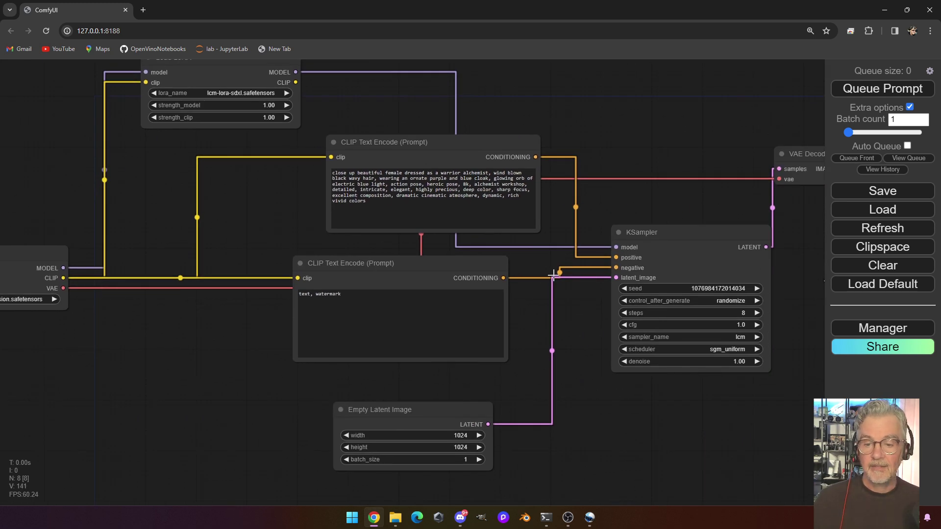
{"action": "left_click_drag", "start_coordinate": [616, 247], "coordinate": [600, 104]}
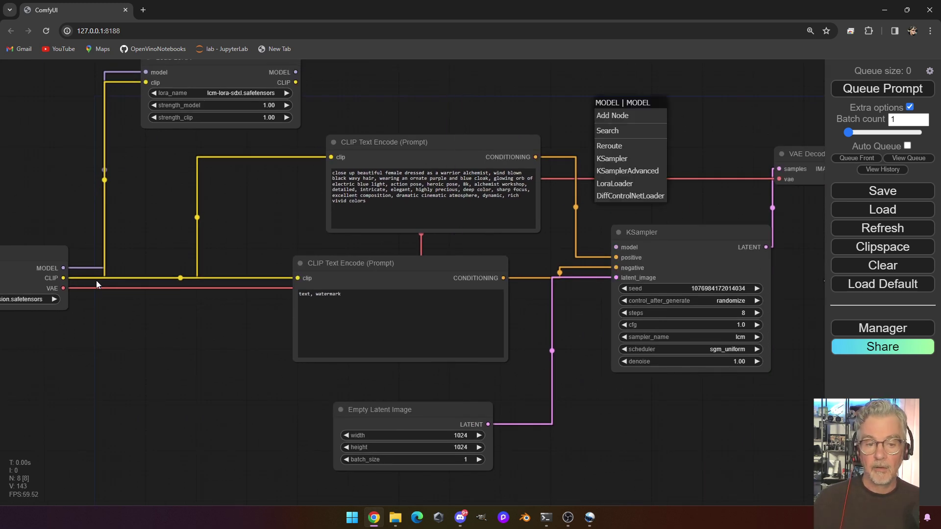
{"action": "left_click_drag", "start_coordinate": [63, 267], "coordinate": [616, 252]}
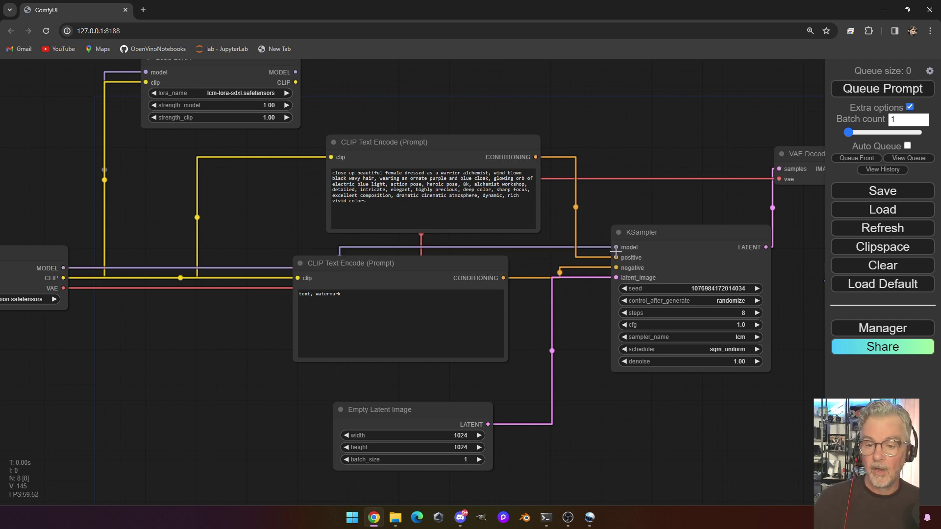
Step: Move the Empty Latent Image node higher, closer to the negative prompt
{"action": "left_click_drag", "start_coordinate": [628, 373], "coordinate": [561, 311]}
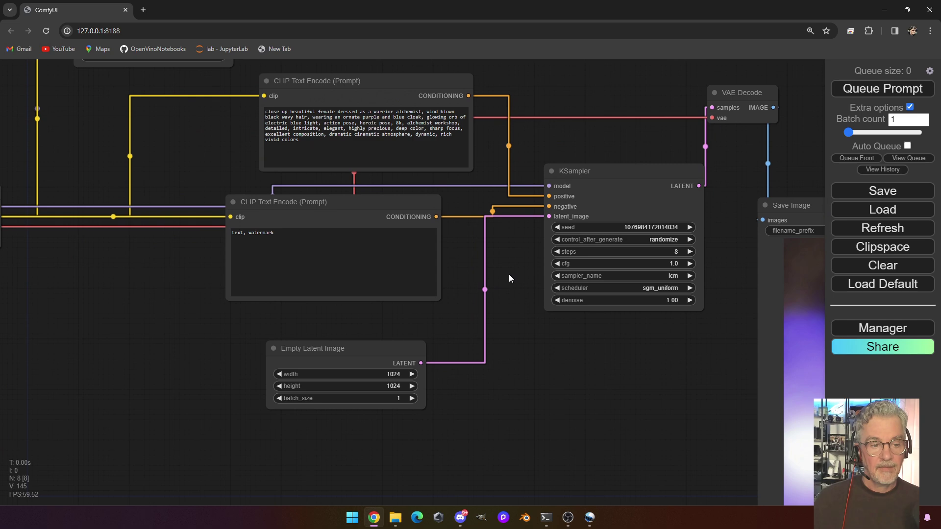
{"action": "left_click_drag", "start_coordinate": [338, 363], "coordinate": [345, 341]}
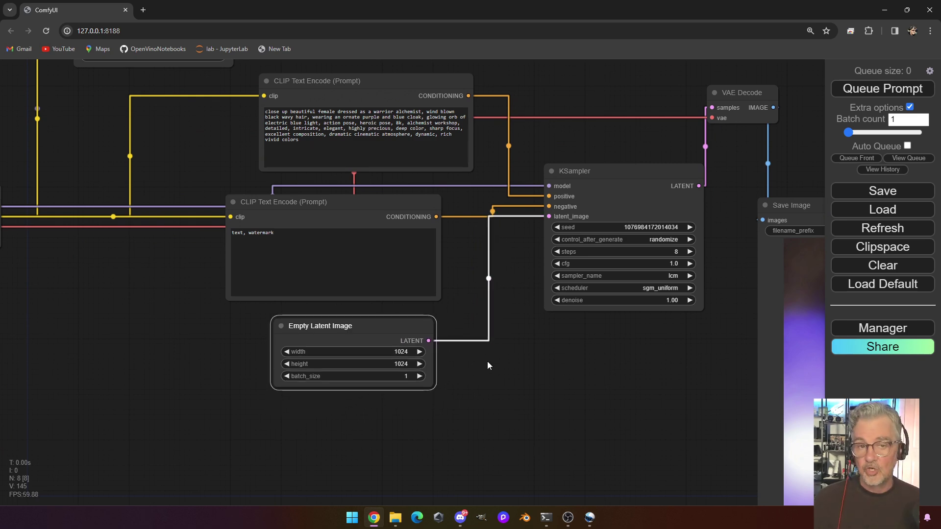
{"action": "left_click_drag", "start_coordinate": [487, 360], "coordinate": [413, 352]}
{"action": "scroll", "coordinate": [431, 317], "scroll_direction": "down", "scroll_amount": 3}
Step: Change the KSampler steps from 8 to 30 and cfg from 1 to 7.0
{"action": "scroll", "coordinate": [431, 316], "scroll_direction": "up", "scroll_amount": 6}
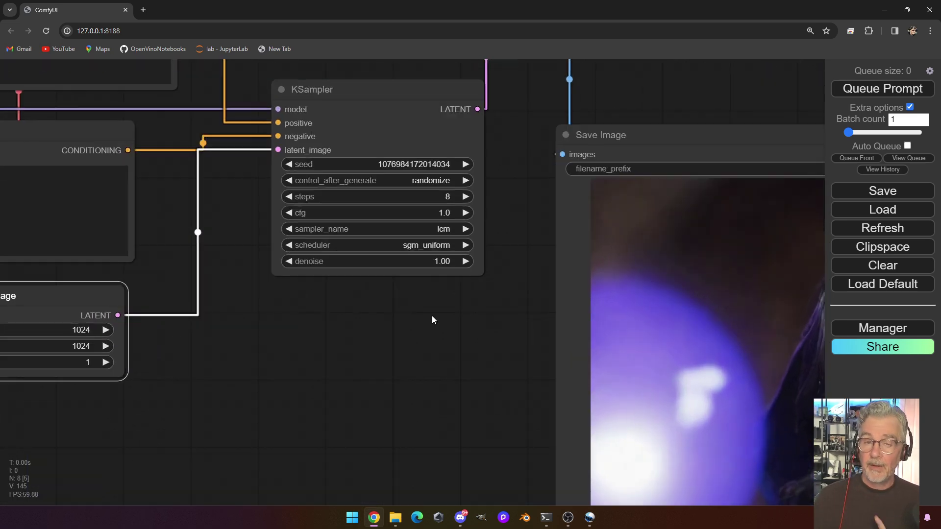
{"action": "left_click_drag", "start_coordinate": [445, 292], "coordinate": [436, 366]}
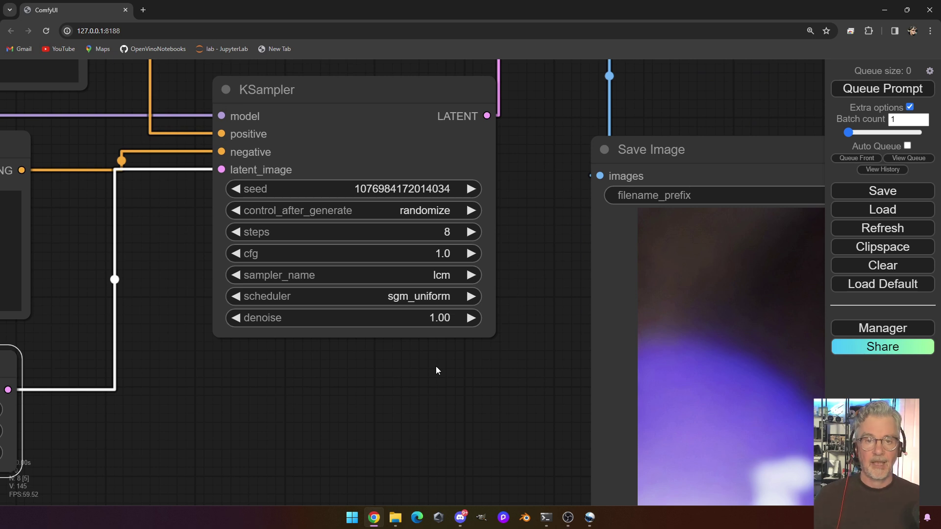
{"action": "left_click", "coordinate": [454, 236]}
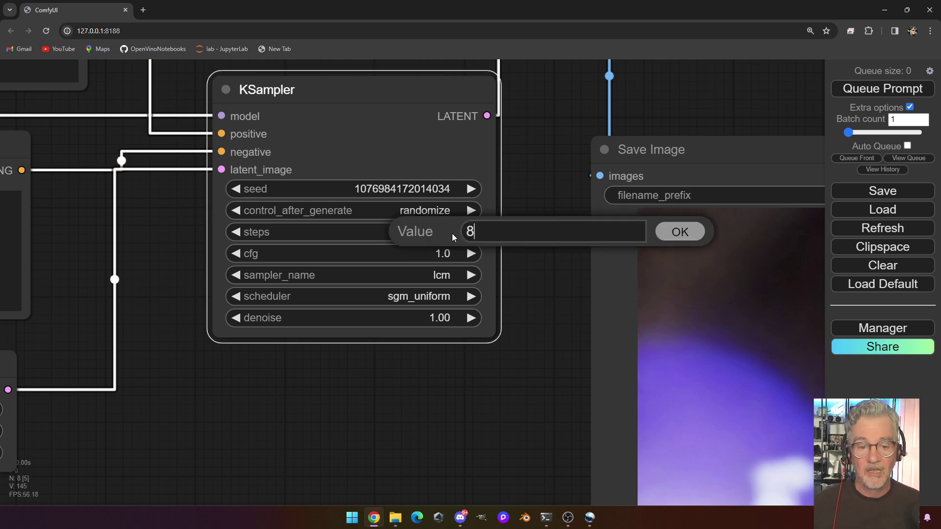
{"action": "left_click_drag", "start_coordinate": [470, 230], "coordinate": [430, 229]}
{"action": "type", "text": "30"}
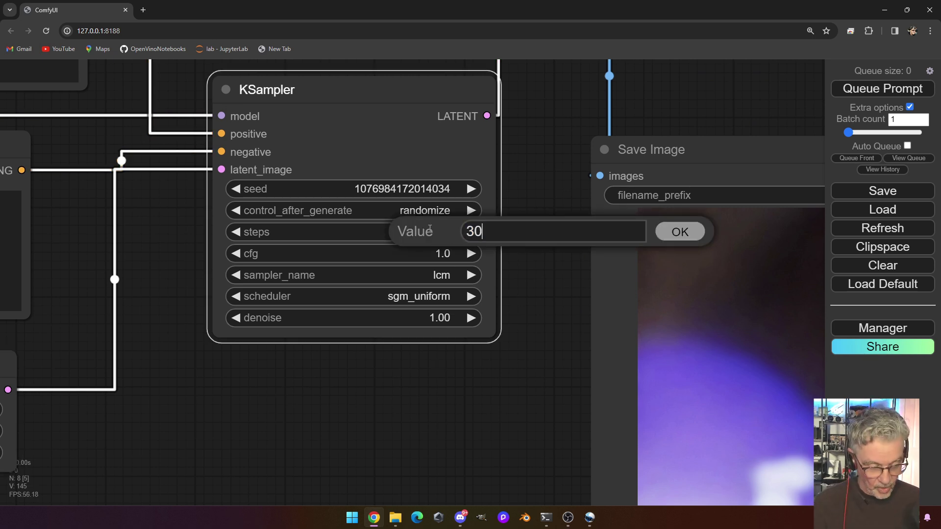
{"action": "left_click", "coordinate": [683, 232]}
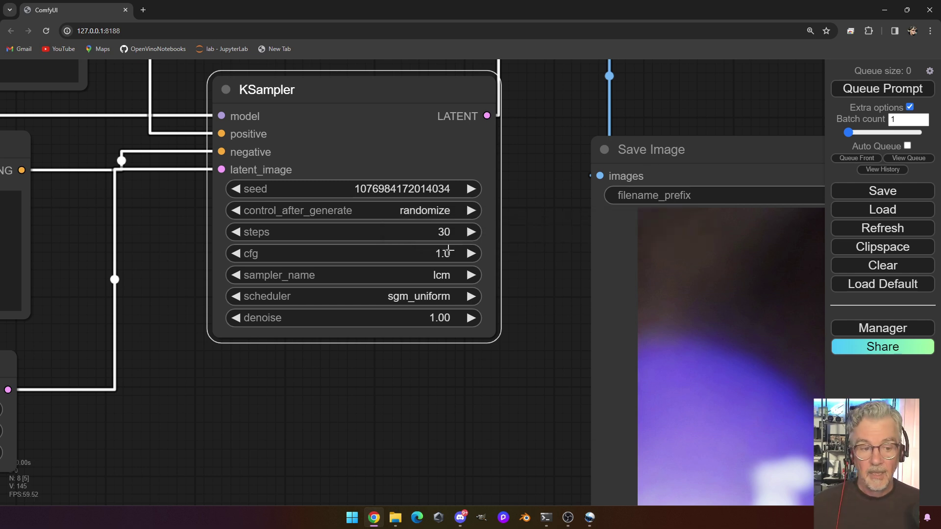
{"action": "left_click", "coordinate": [446, 252]}
{"action": "left_click_drag", "start_coordinate": [488, 248], "coordinate": [409, 238]}
{"action": "type", "text": "7"}
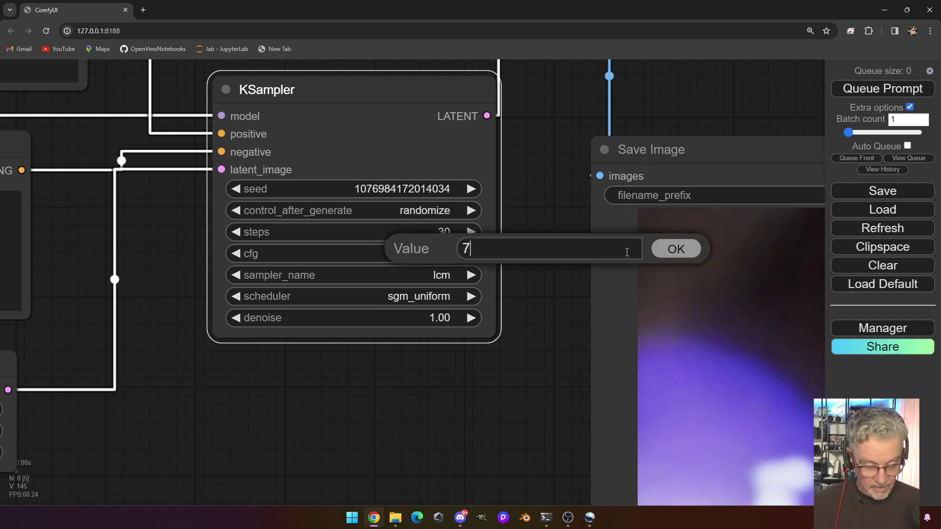
{"action": "left_click", "coordinate": [673, 249]}
Step: Set the KSampler sampler to euler_ancestral and the scheduler to karras
{"action": "scroll", "coordinate": [505, 331], "scroll_direction": "down", "scroll_amount": 3}
{"action": "left_click_drag", "start_coordinate": [500, 343], "coordinate": [488, 218]}
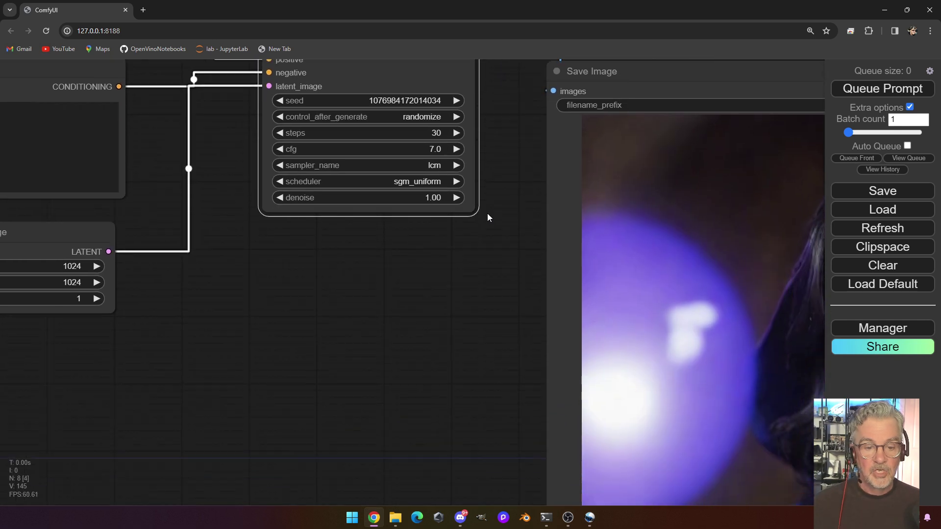
{"action": "left_click", "coordinate": [434, 166]}
{"action": "left_click", "coordinate": [456, 186]}
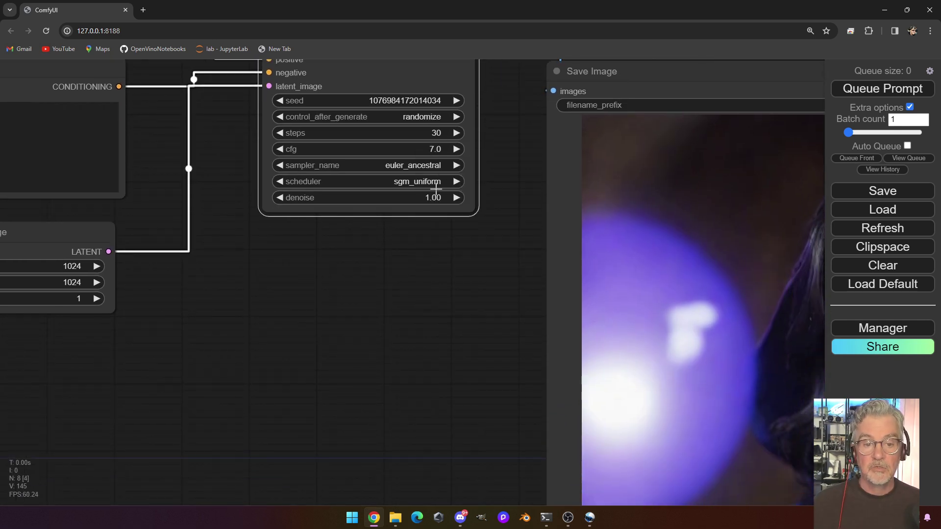
{"action": "left_click", "coordinate": [440, 182]}
{"action": "left_click", "coordinate": [465, 194]}
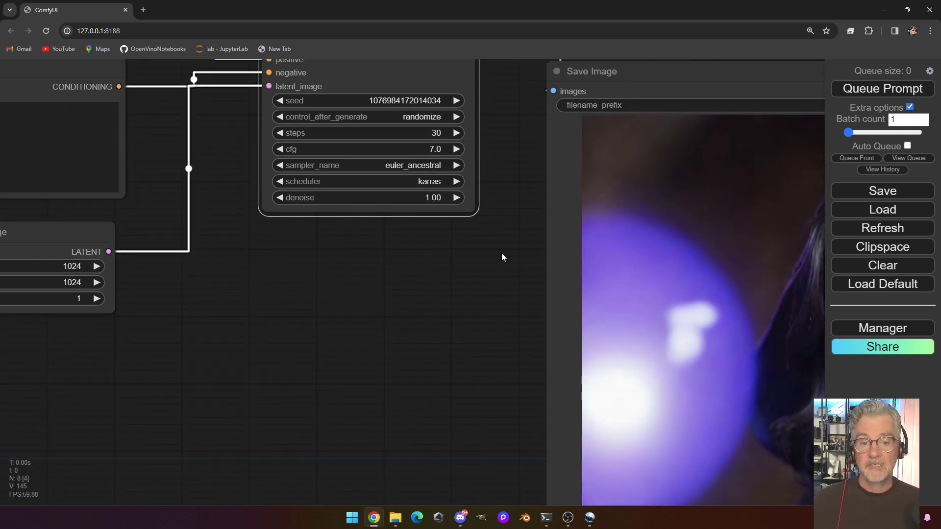
{"action": "left_click_drag", "start_coordinate": [501, 253], "coordinate": [483, 357]}
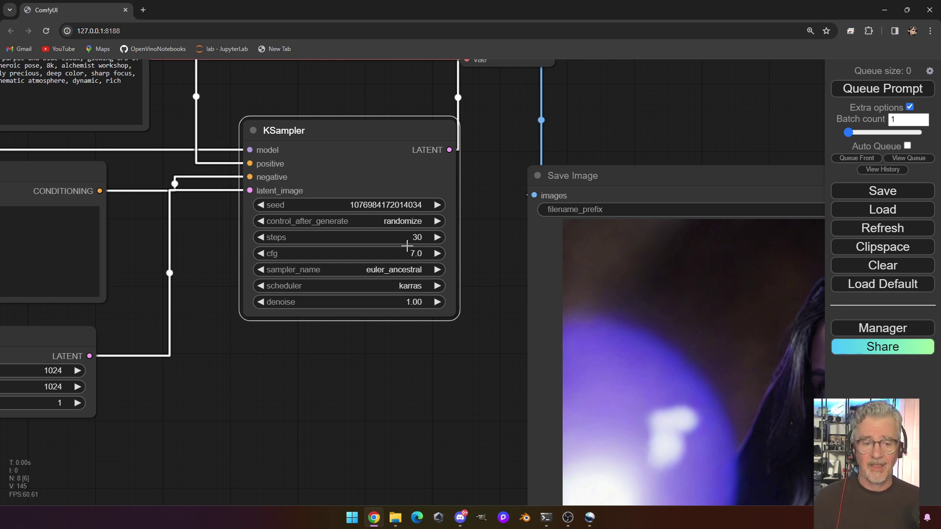
{"action": "scroll", "coordinate": [497, 278], "scroll_direction": "down", "scroll_amount": 5}
{"action": "left_click_drag", "start_coordinate": [331, 330], "coordinate": [403, 299]}
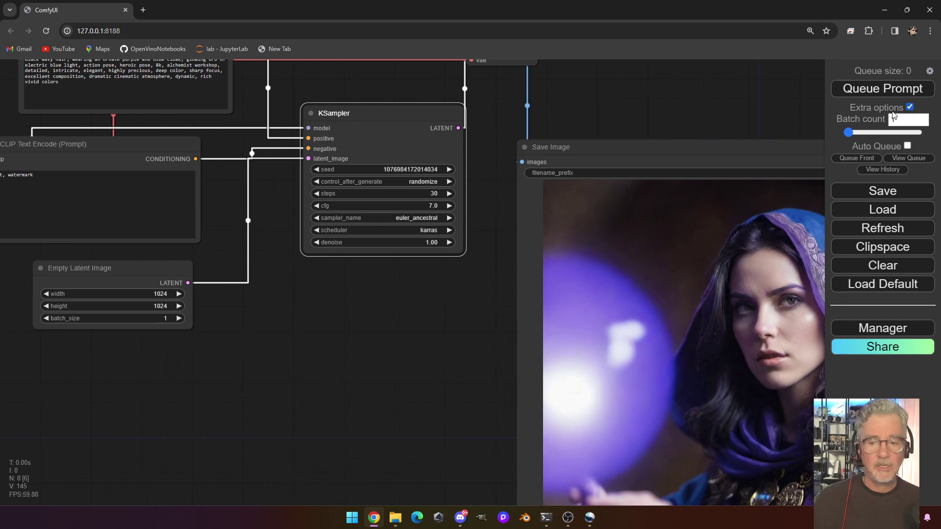
Step: Queue a render of the alchemist and follow its progress in the server log
{"action": "left_click", "coordinate": [903, 91]}
{"action": "scroll", "coordinate": [530, 261], "scroll_direction": "down", "scroll_amount": 2}
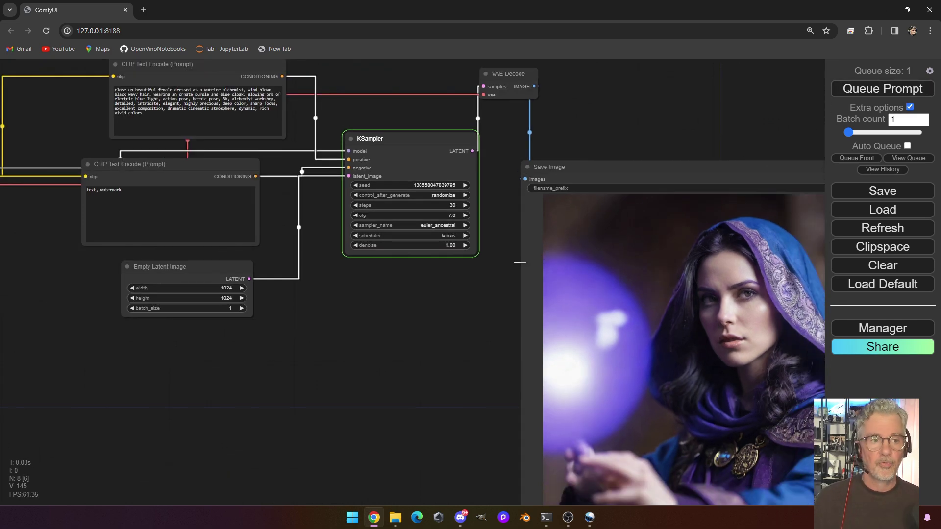
{"action": "key", "text": "alt+Tab"}
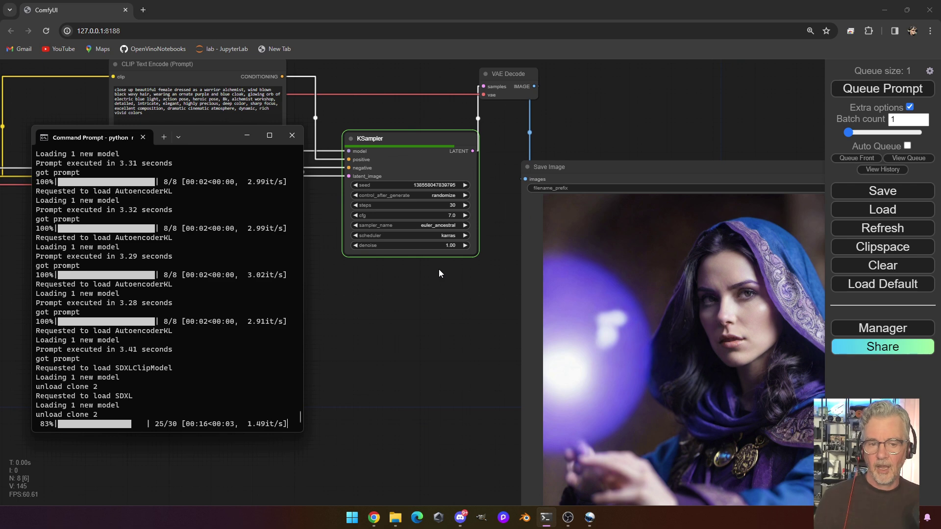
{"action": "scroll", "coordinate": [437, 338], "scroll_direction": "down", "scroll_amount": 1}
{"action": "left_click_drag", "start_coordinate": [437, 338], "coordinate": [383, 287]}
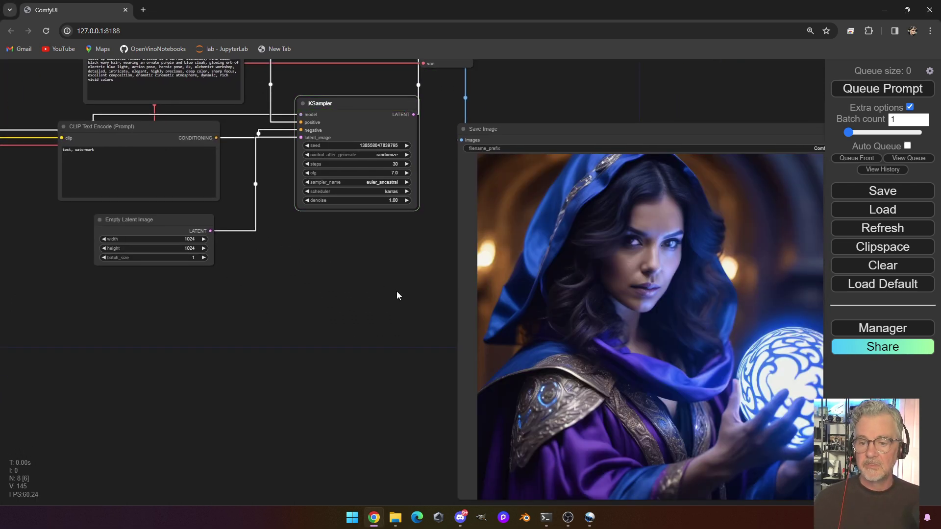
Step: Queue a second render and view the finished image alongside the whole graph
{"action": "scroll", "coordinate": [372, 300], "scroll_direction": "up", "scroll_amount": 5}
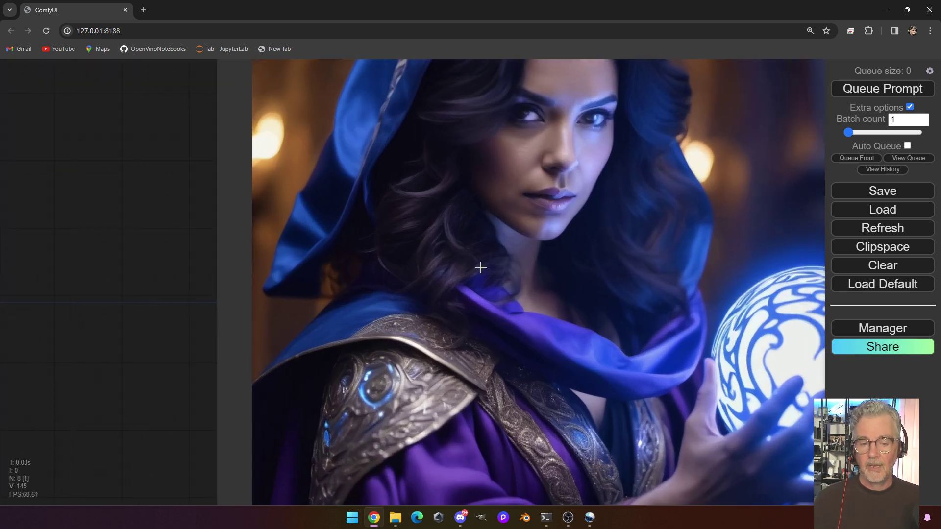
{"action": "scroll", "coordinate": [404, 315], "scroll_direction": "down", "scroll_amount": 5}
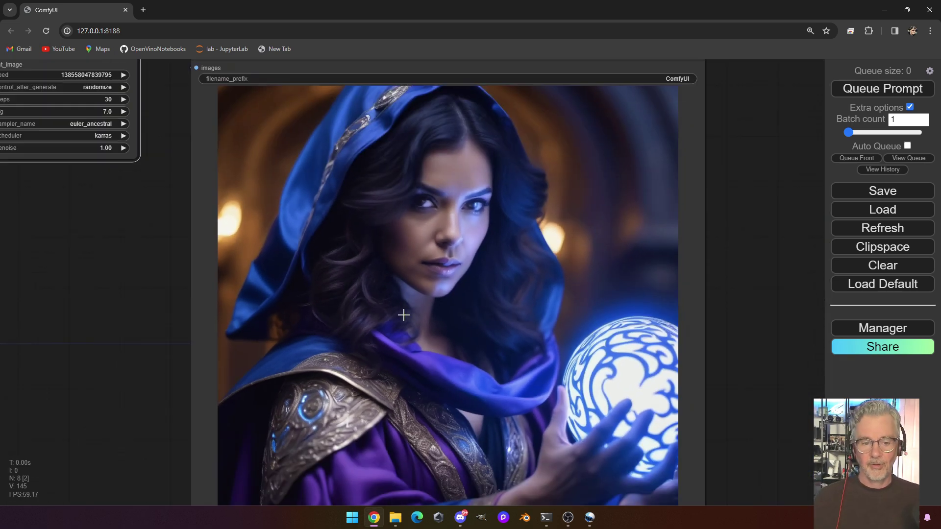
{"action": "left_click_drag", "start_coordinate": [339, 318], "coordinate": [555, 346]}
{"action": "left_click", "coordinate": [908, 93]}
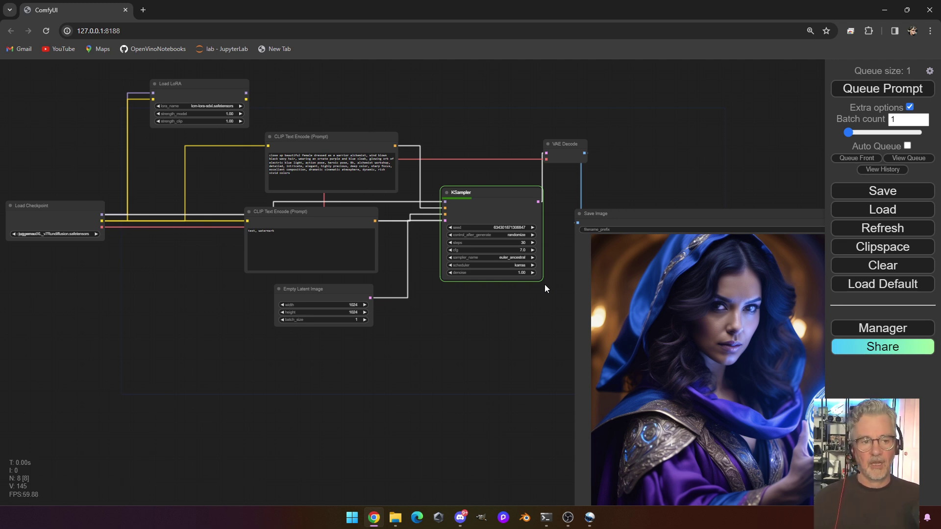
{"action": "left_click_drag", "start_coordinate": [387, 317], "coordinate": [449, 347]}
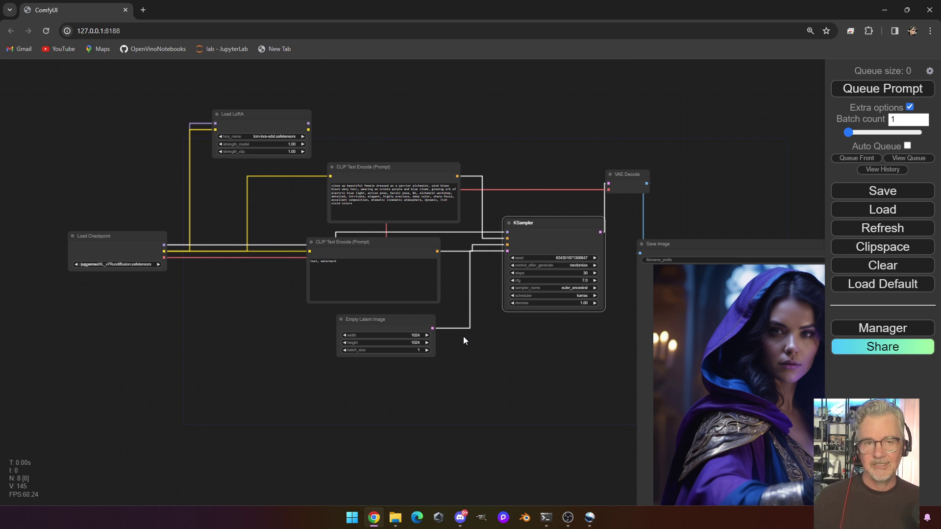
{"action": "scroll", "coordinate": [463, 337], "scroll_direction": "down", "scroll_amount": 2}
{"action": "left_click_drag", "start_coordinate": [500, 348], "coordinate": [377, 275]}
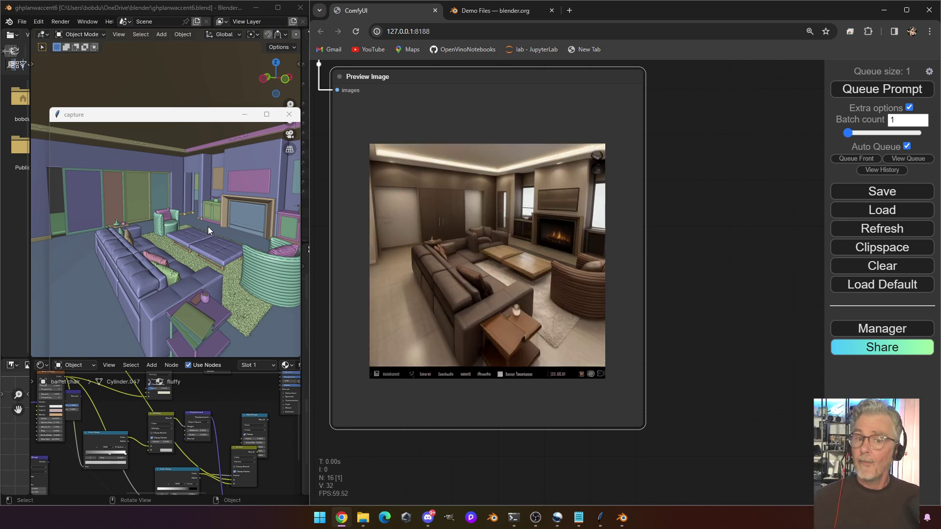
Step: Orbit the Blender room from the kitchen and dining area toward the living-room sofas
{"action": "left_click_drag", "start_coordinate": [207, 227], "coordinate": [181, 237]}
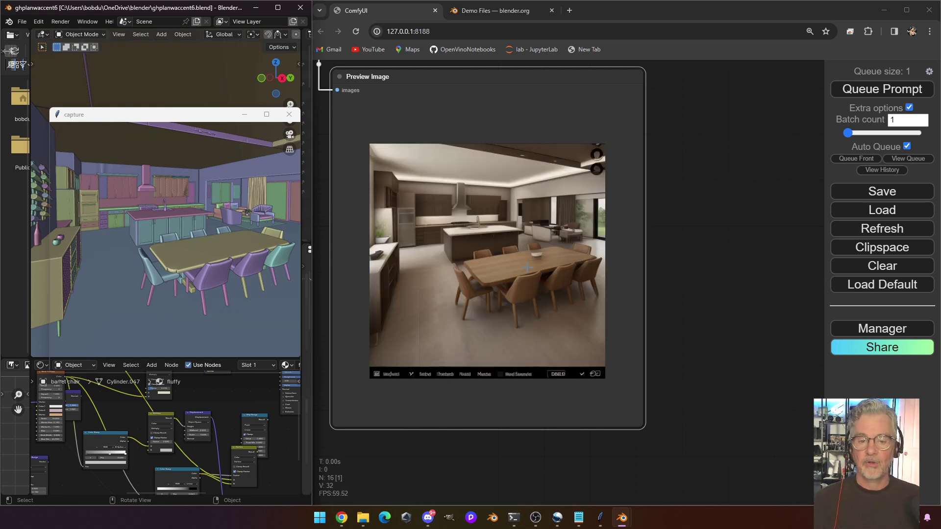
{"action": "left_click_drag", "start_coordinate": [192, 237], "coordinate": [263, 246]}
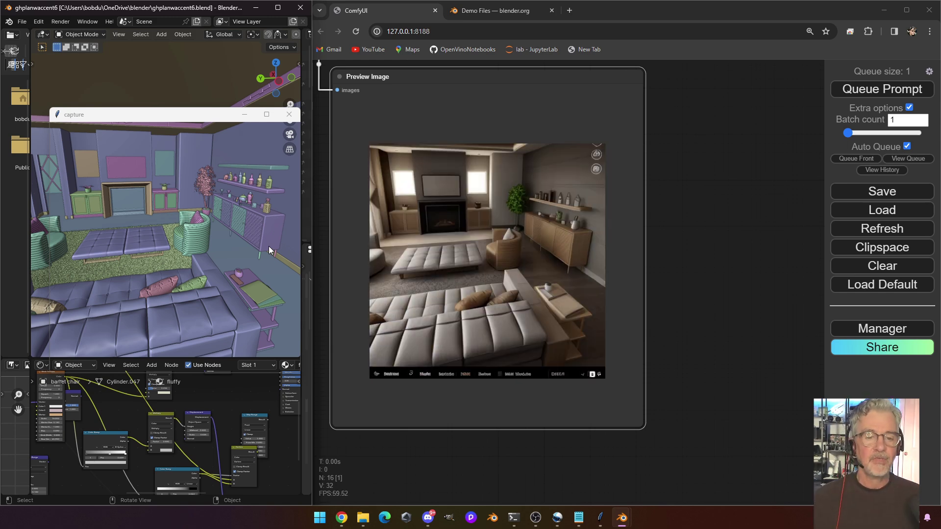
{"action": "scroll", "coordinate": [370, 309], "scroll_direction": "down", "scroll_amount": 10}
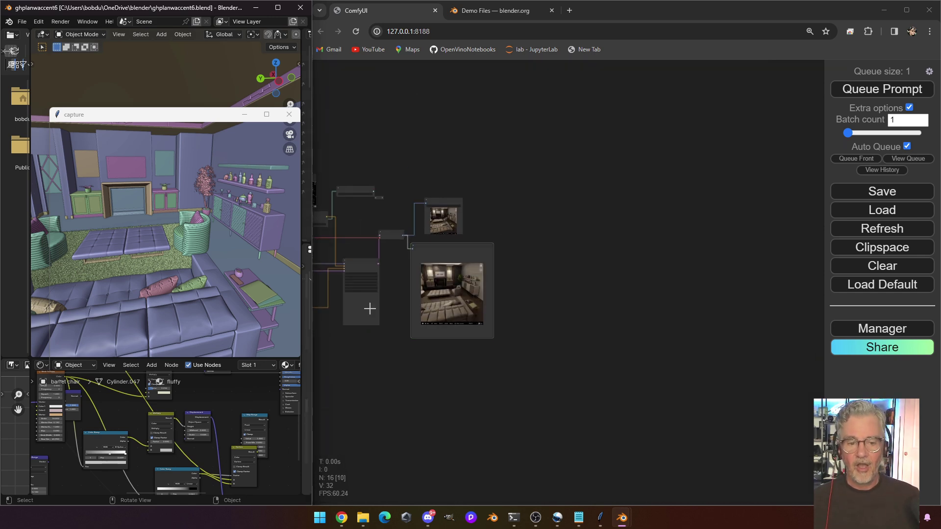
{"action": "left_click_drag", "start_coordinate": [370, 308], "coordinate": [593, 388]}
{"action": "scroll", "coordinate": [571, 395], "scroll_direction": "up", "scroll_amount": 3}
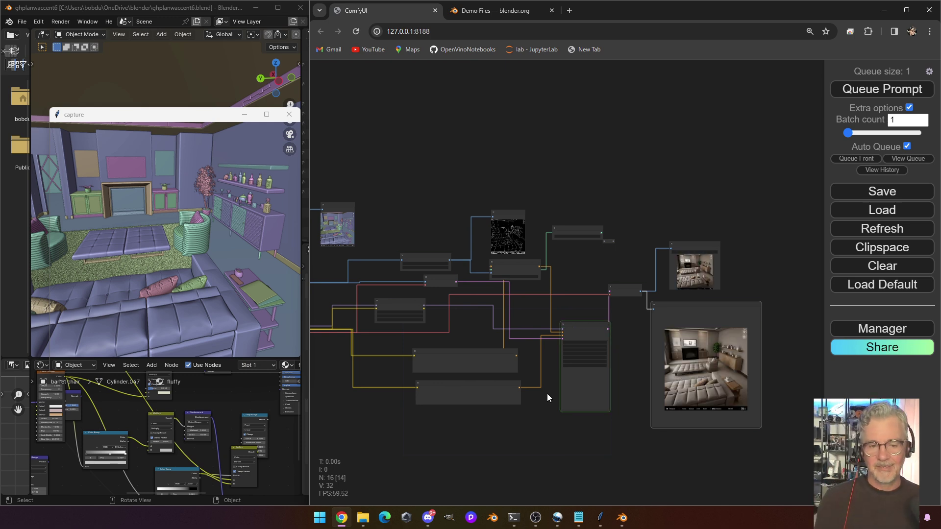
{"action": "scroll", "coordinate": [523, 329], "scroll_direction": "down", "scroll_amount": 2}
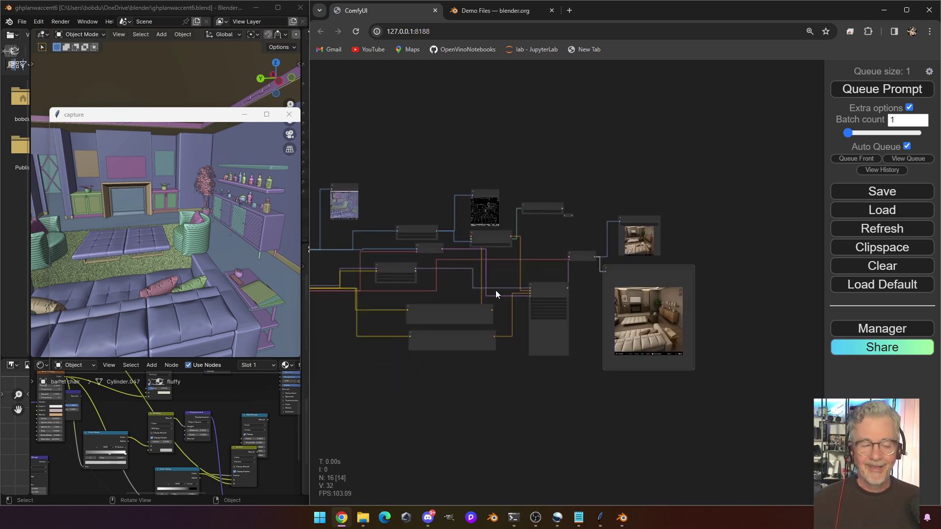
{"action": "scroll", "coordinate": [494, 290], "scroll_direction": "up", "scroll_amount": 1}
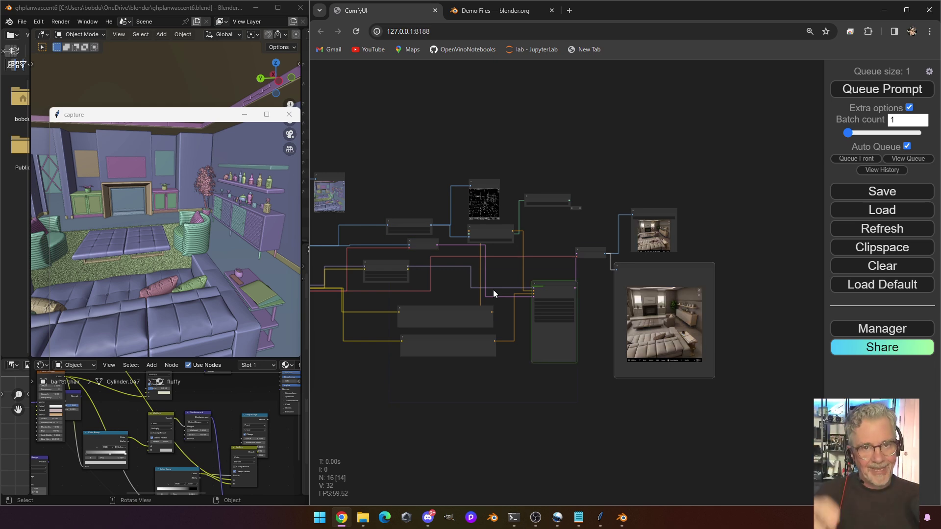